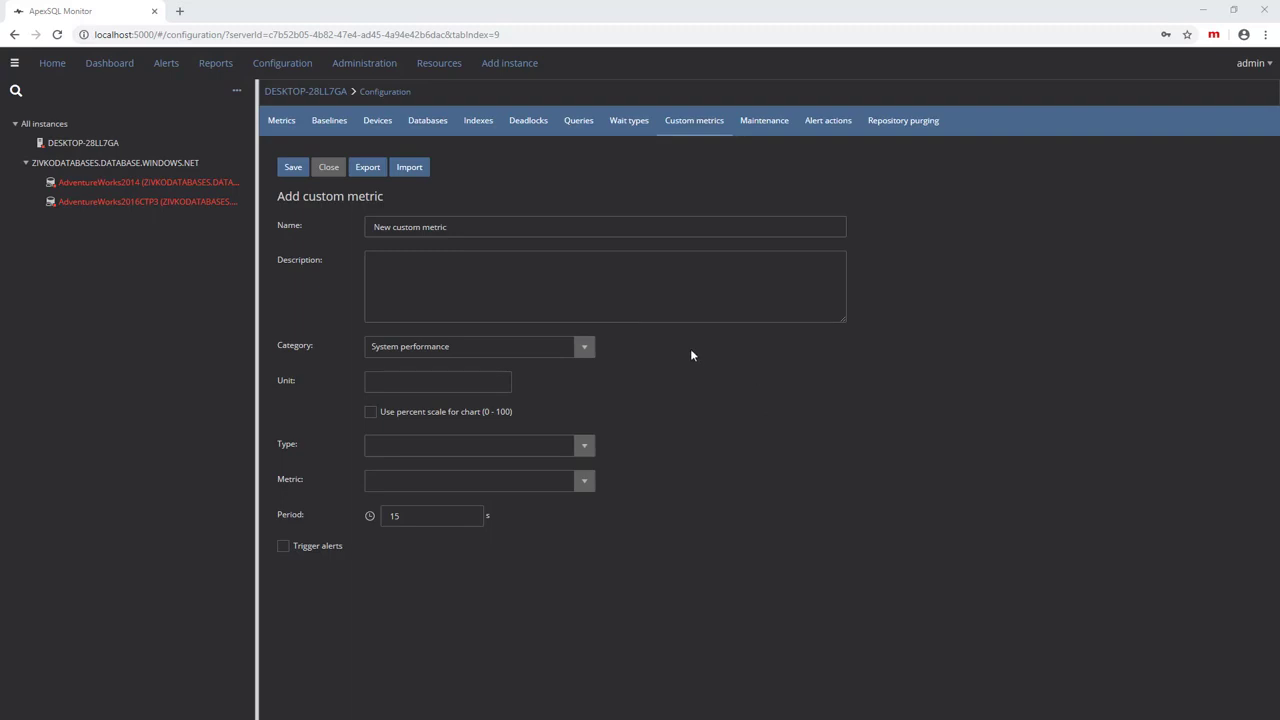
Step: Name the new custom metric DisabledUsersCount
{"action": "left_click", "coordinate": [460, 227]}
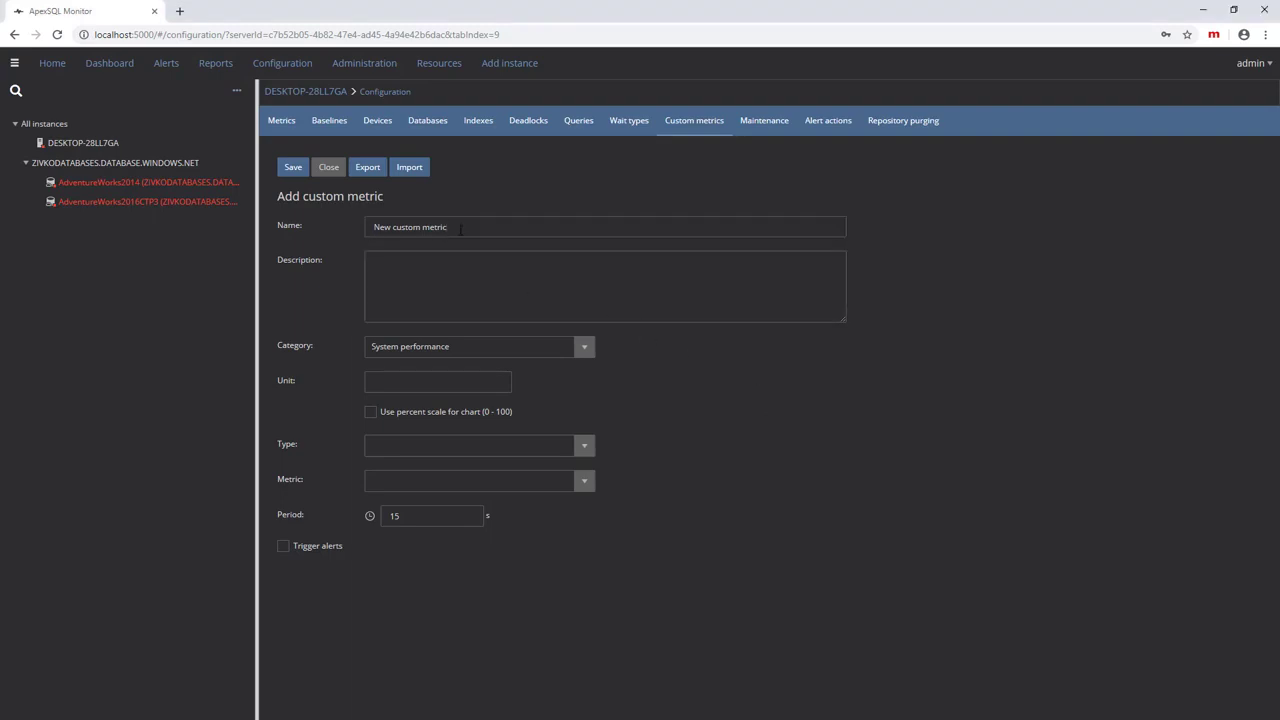
{"action": "left_click_drag", "start_coordinate": [460, 229], "coordinate": [351, 234]}
{"action": "type", "text": "DisabledUsersCount"}
{"action": "left_click", "coordinate": [431, 288]}
Step: Keep the System performance category and choose type Browser with the metric Election Packets/sec
{"action": "left_click", "coordinate": [583, 358]}
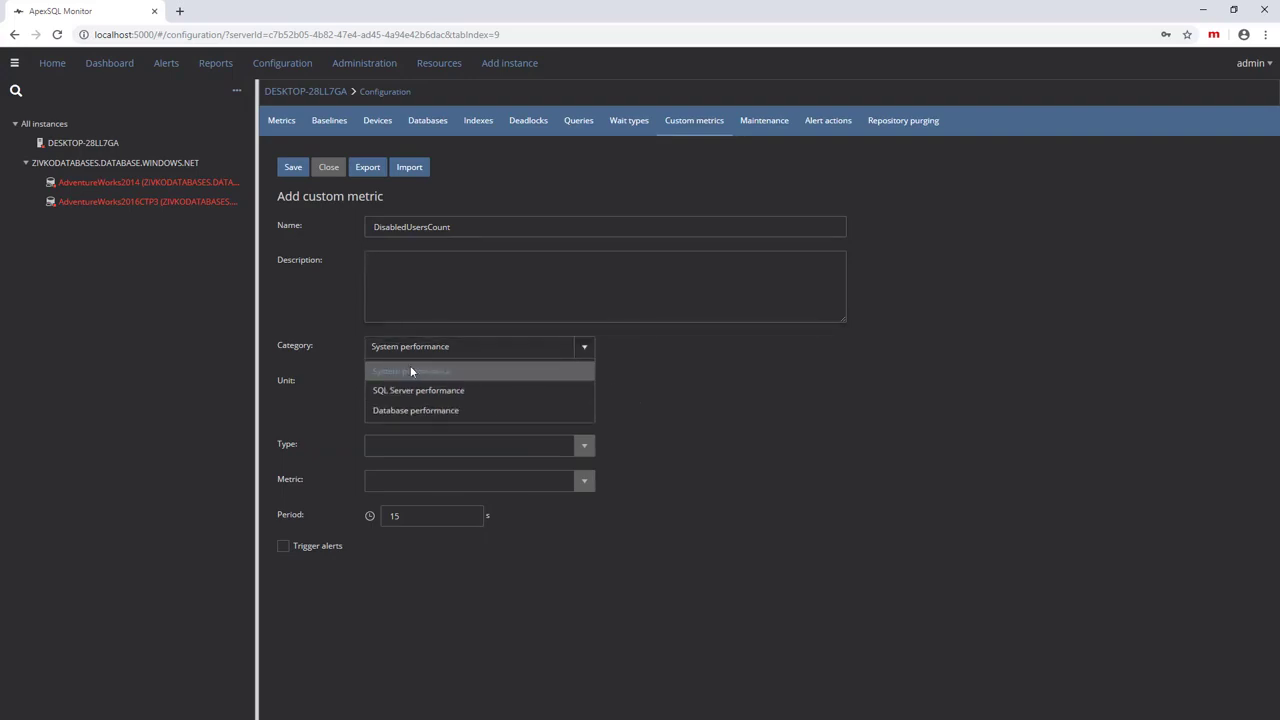
{"action": "left_click", "coordinate": [623, 377]}
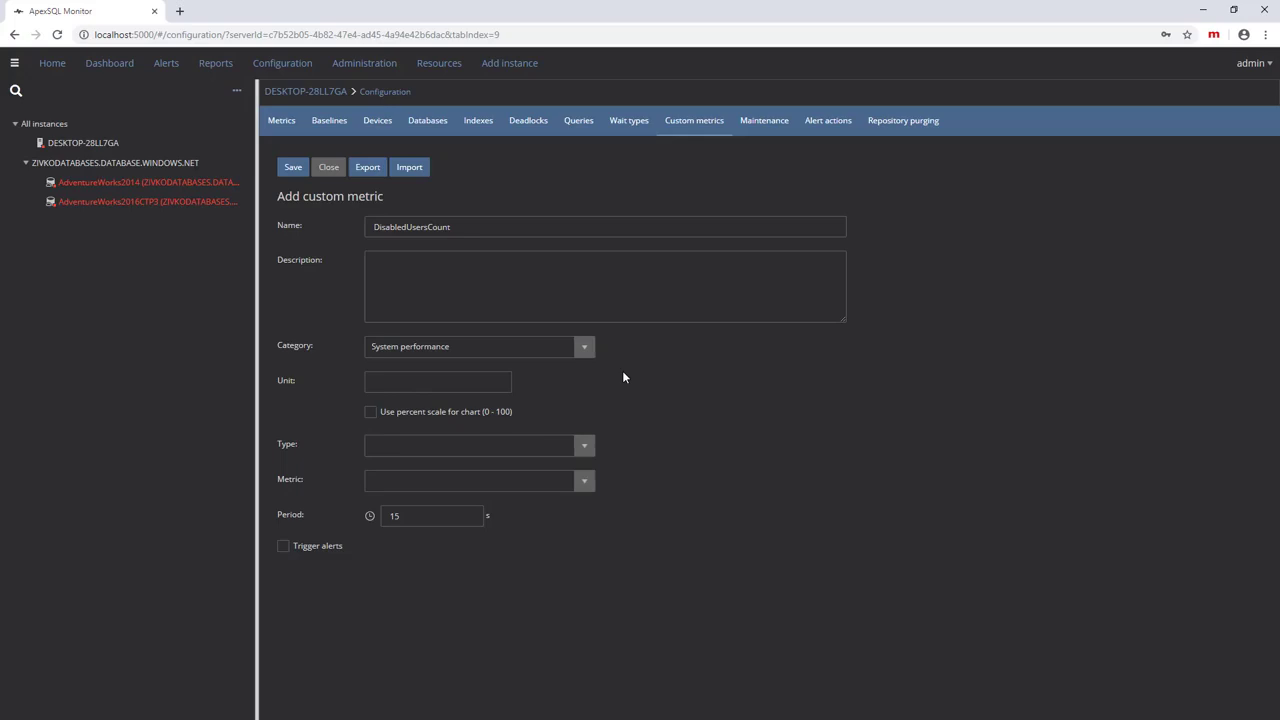
{"action": "left_click", "coordinate": [584, 458]}
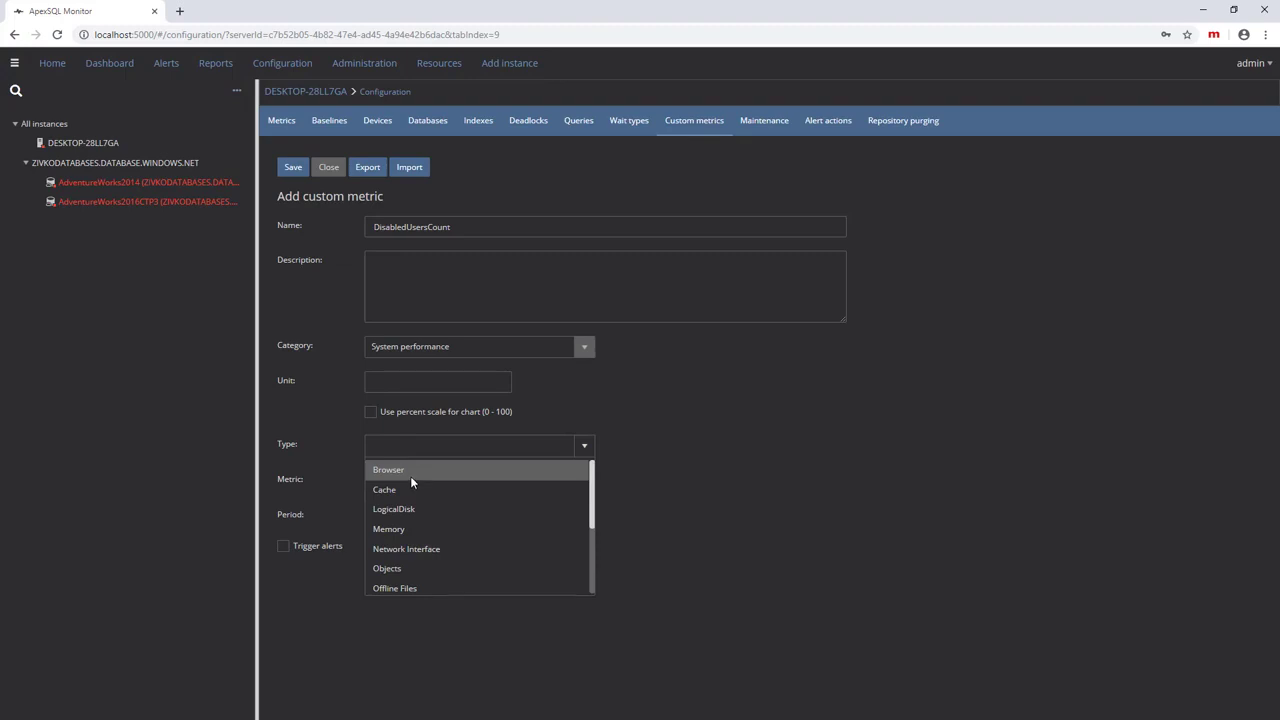
{"action": "left_click", "coordinate": [410, 476]}
{"action": "left_click", "coordinate": [582, 485]}
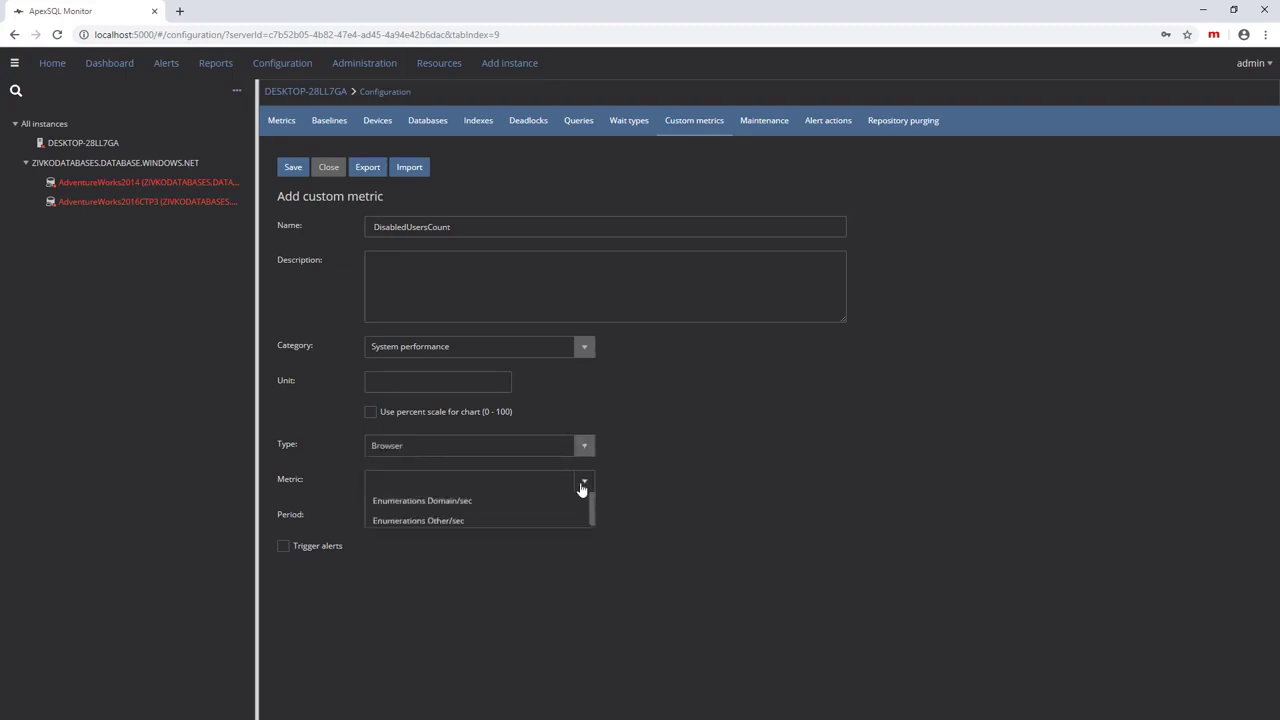
{"action": "scroll", "coordinate": [501, 535], "scroll_direction": "down", "scroll_amount": 3}
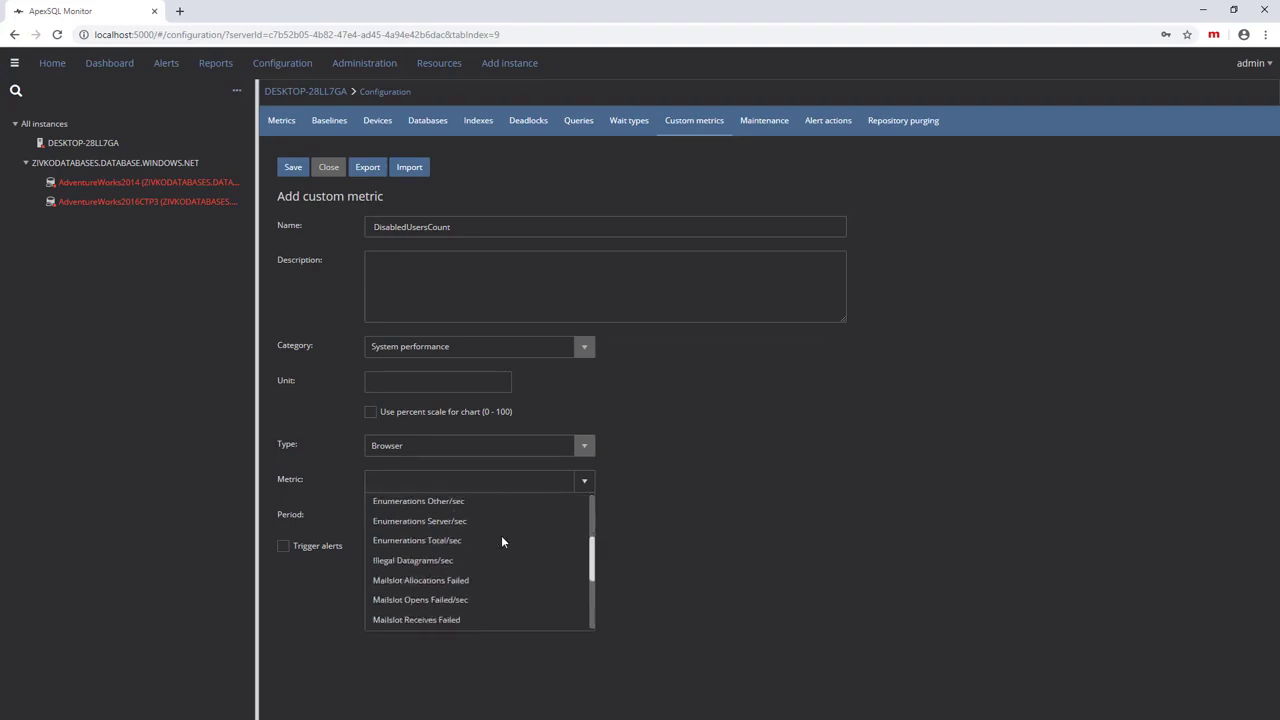
{"action": "scroll", "coordinate": [502, 540], "scroll_direction": "down", "scroll_amount": 1}
{"action": "scroll", "coordinate": [502, 540], "scroll_direction": "up", "scroll_amount": 2}
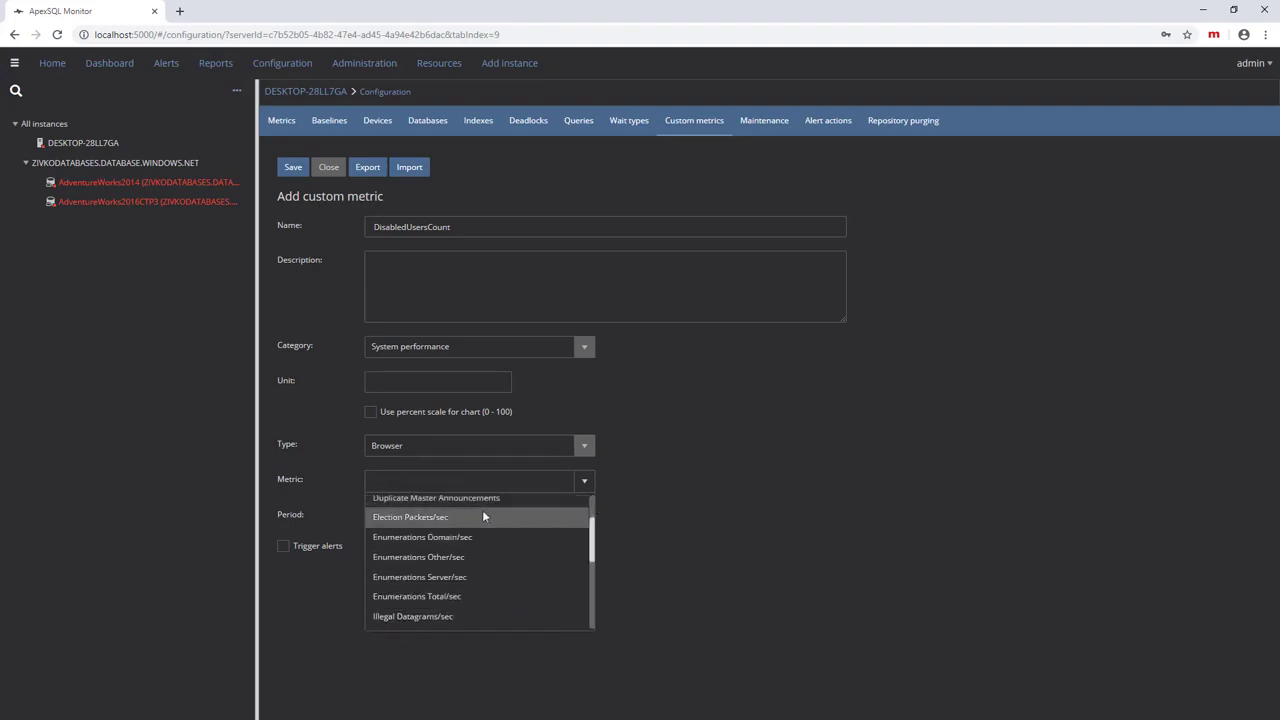
{"action": "left_click", "coordinate": [474, 515]}
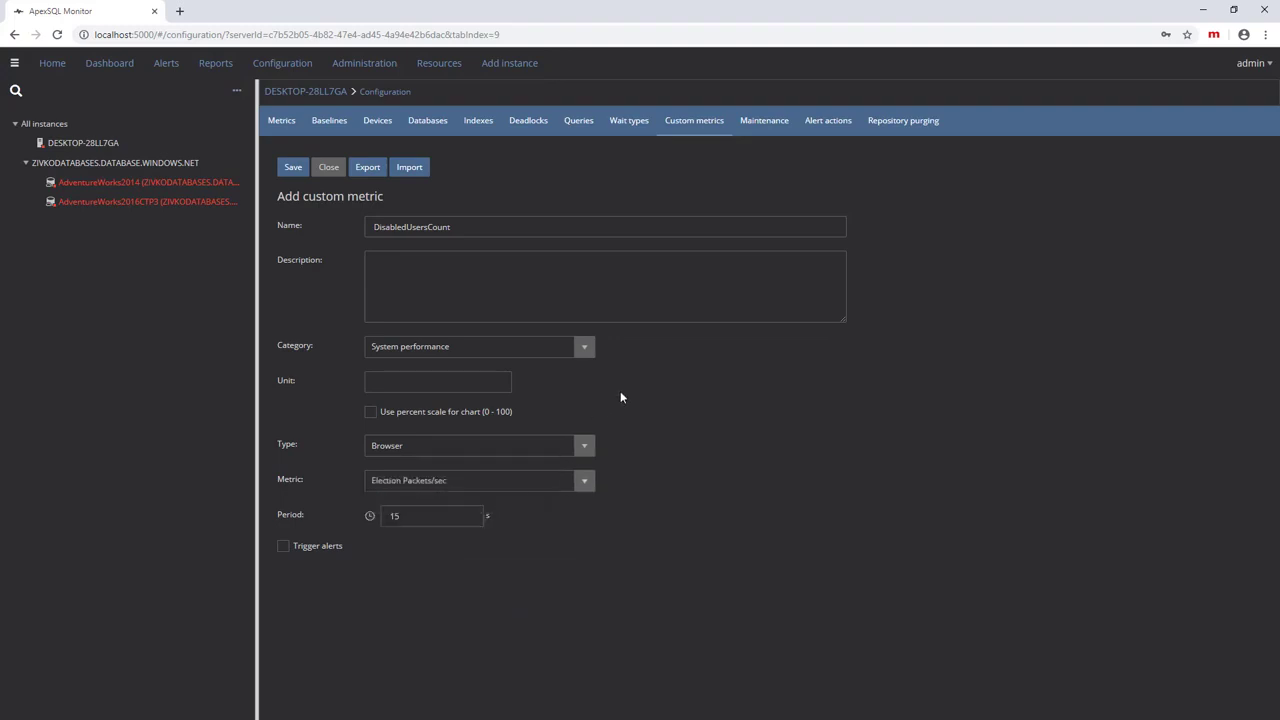
Step: Try the SQL Server performance category and then the Database performance category for the metric
{"action": "left_click", "coordinate": [584, 348]}
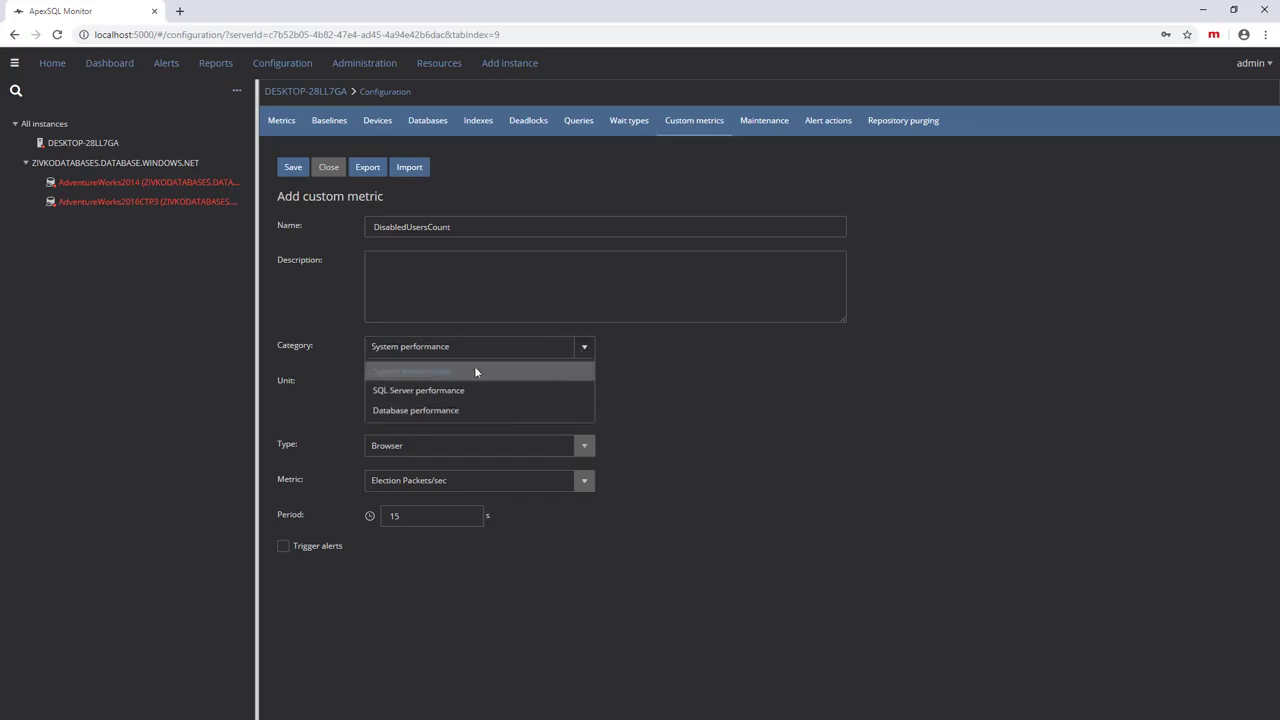
{"action": "left_click", "coordinate": [410, 389]}
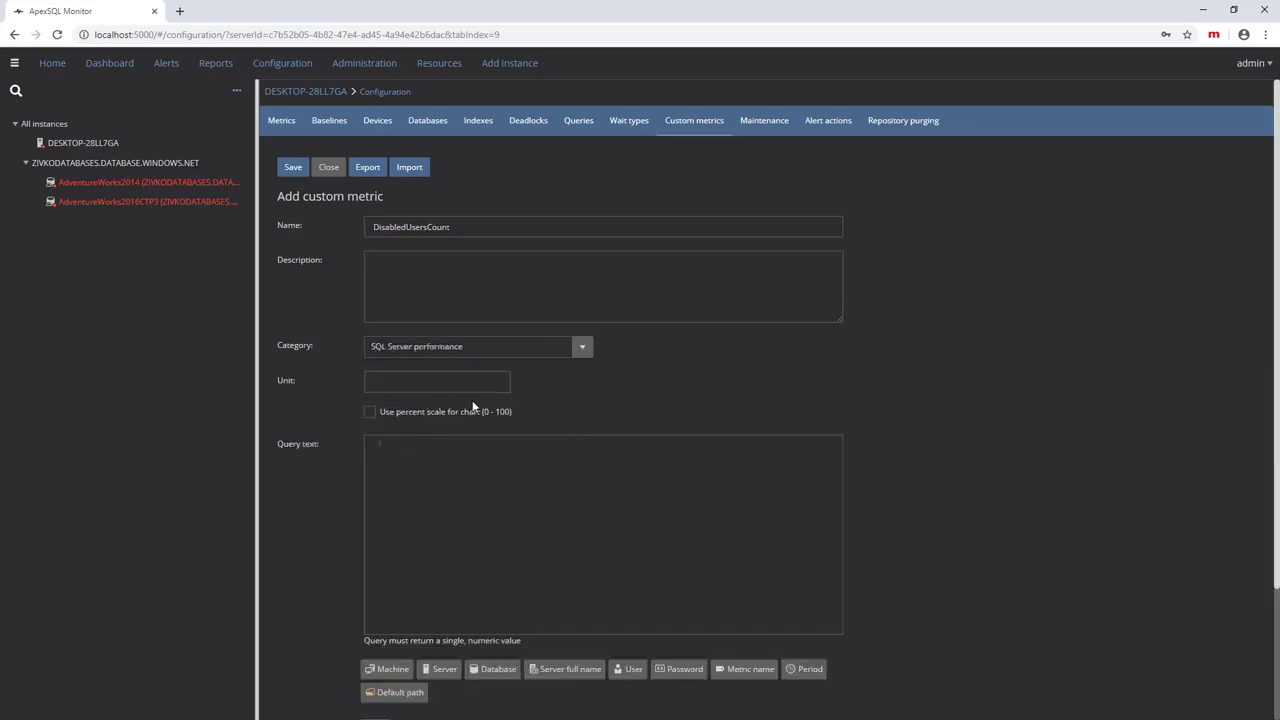
{"action": "scroll", "coordinate": [611, 392], "scroll_direction": "down", "scroll_amount": 1}
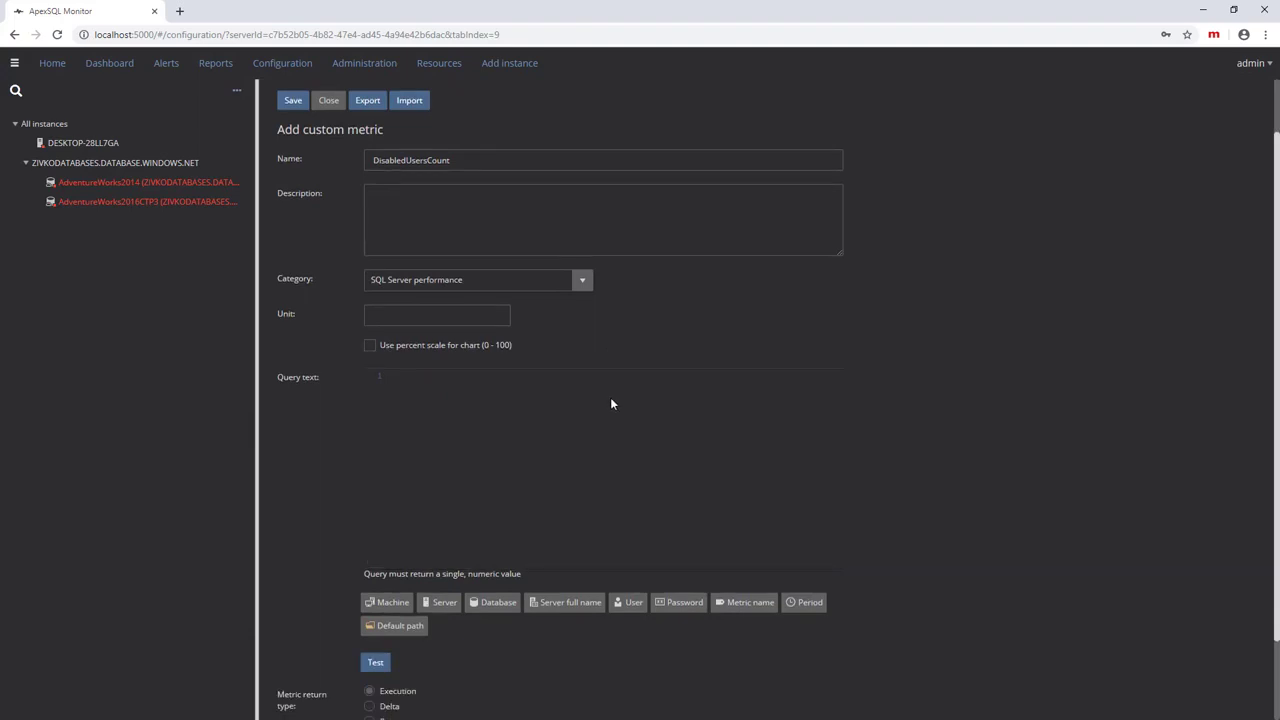
{"action": "left_click", "coordinate": [578, 286]}
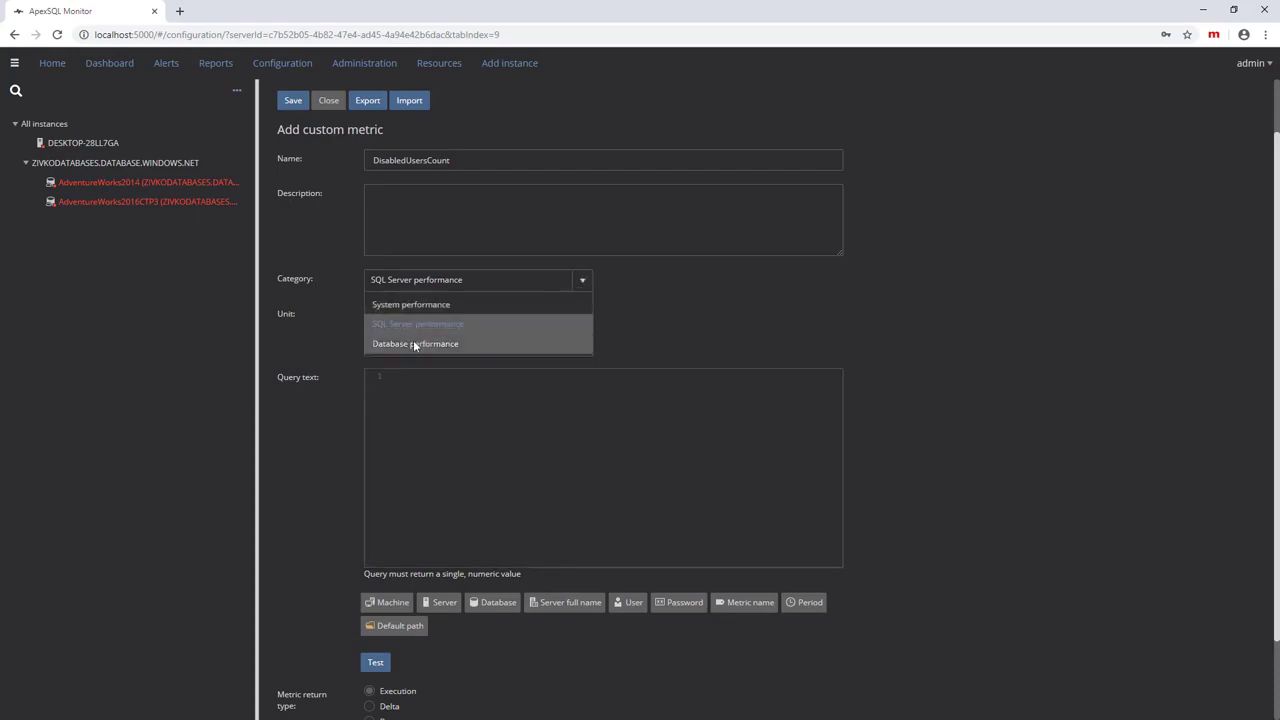
{"action": "left_click", "coordinate": [412, 345]}
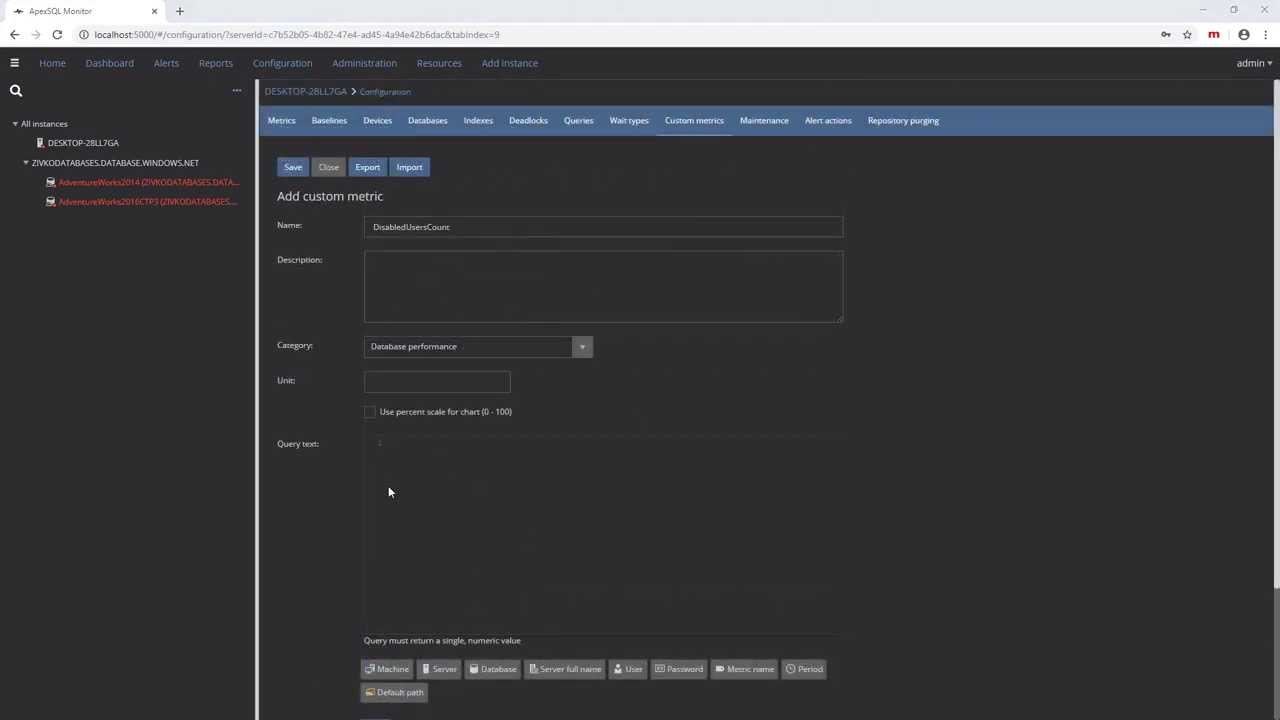
Step: Set the category to SQL Server performance and enter the query SELECT COUNT(*) Disabled FROM sys.sql_logins Where is_disabled = 1
{"action": "left_click", "coordinate": [579, 347]}
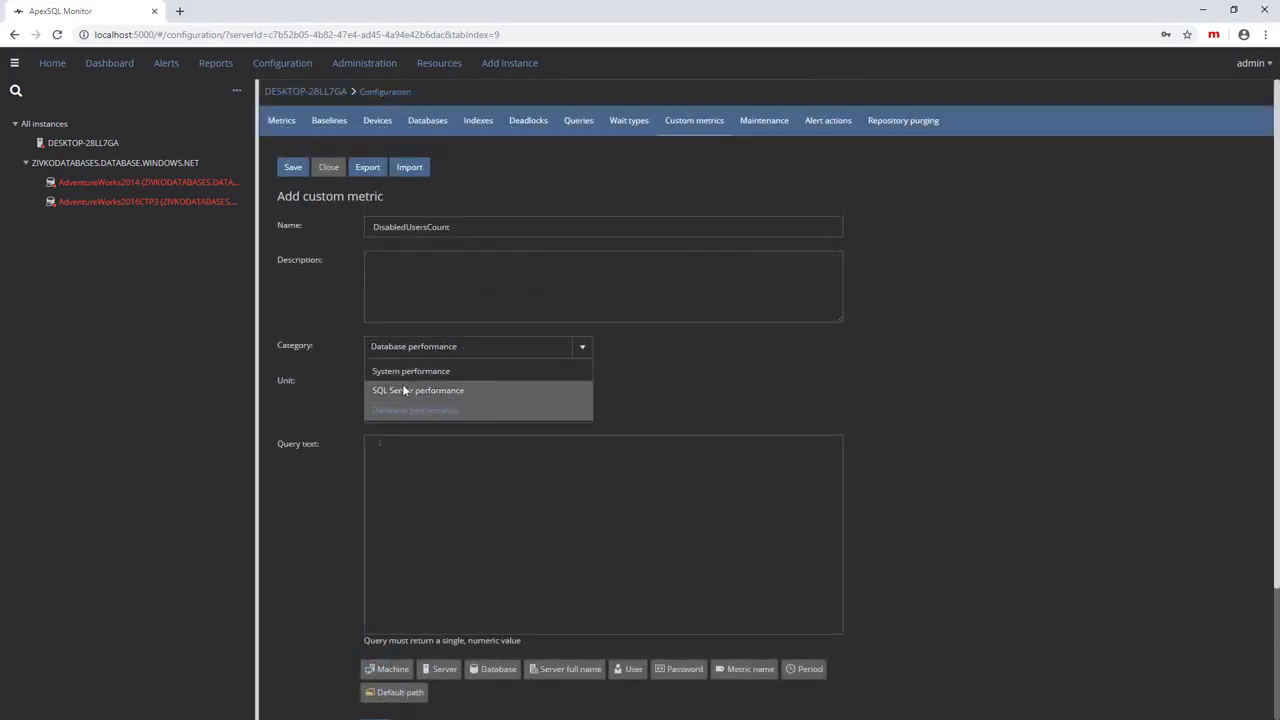
{"action": "left_click", "coordinate": [402, 384]}
{"action": "left_click", "coordinate": [402, 448]}
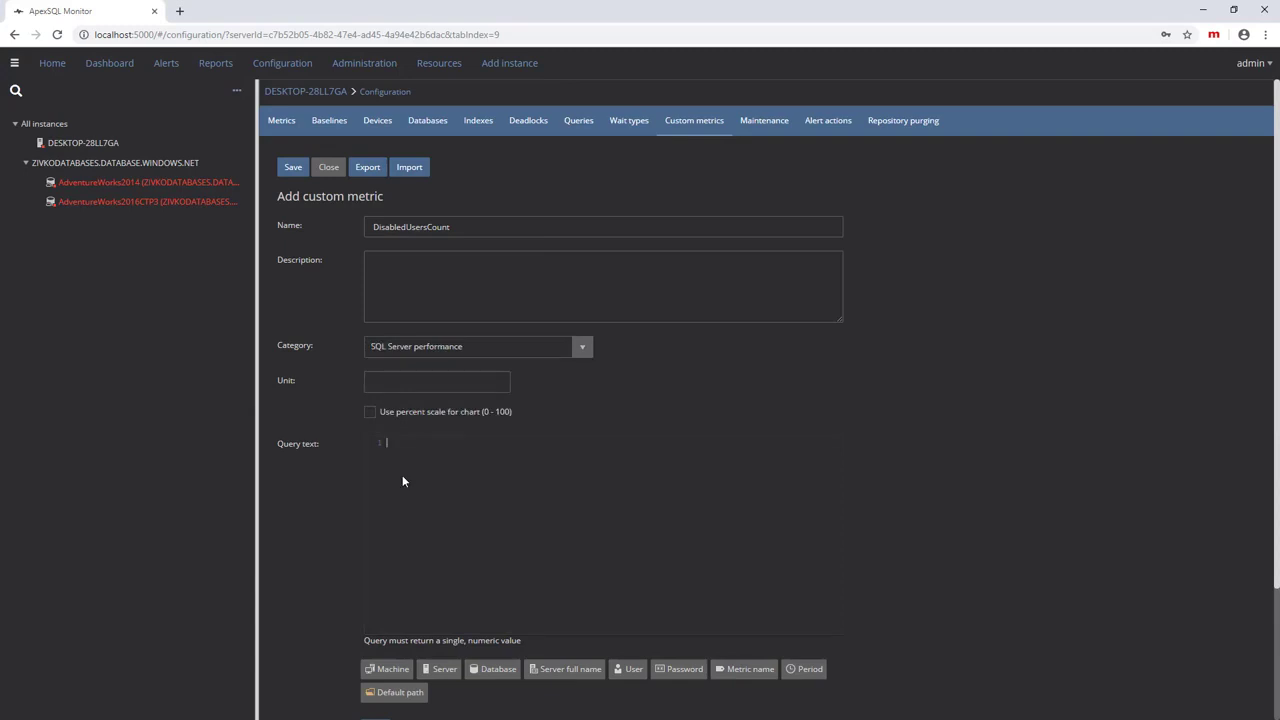
{"action": "type", "text": "SELECT COUNT(*) Disabled FROM sys.sql_logins Where is_disabled = 1"}
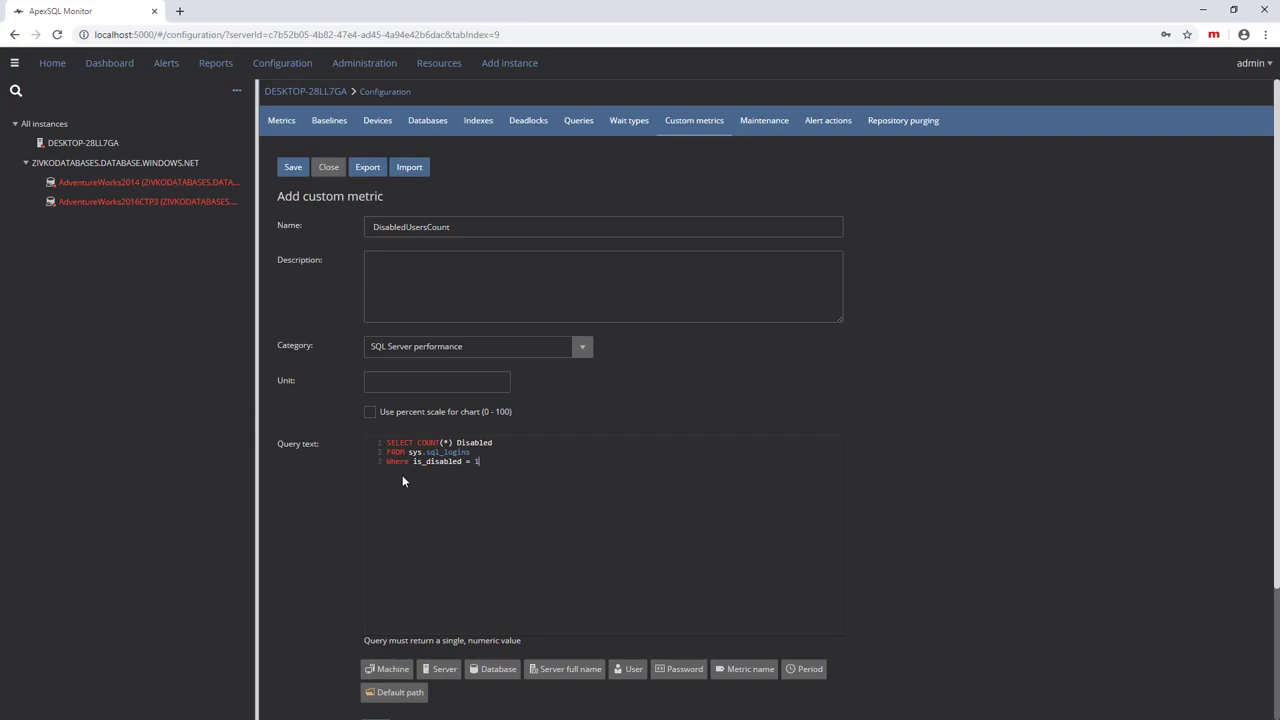
Step: Set the metric's unit to count and turn off the percent scale for its chart
{"action": "left_click", "coordinate": [390, 381]}
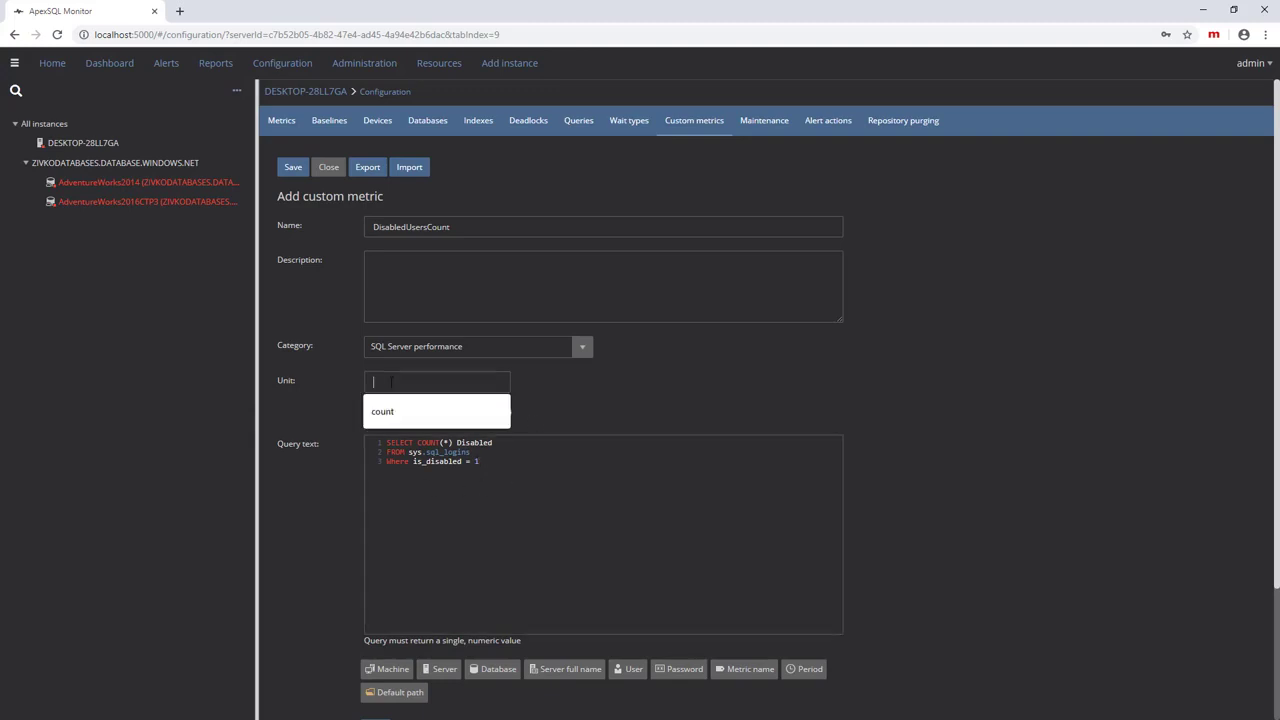
{"action": "type", "text": "count"}
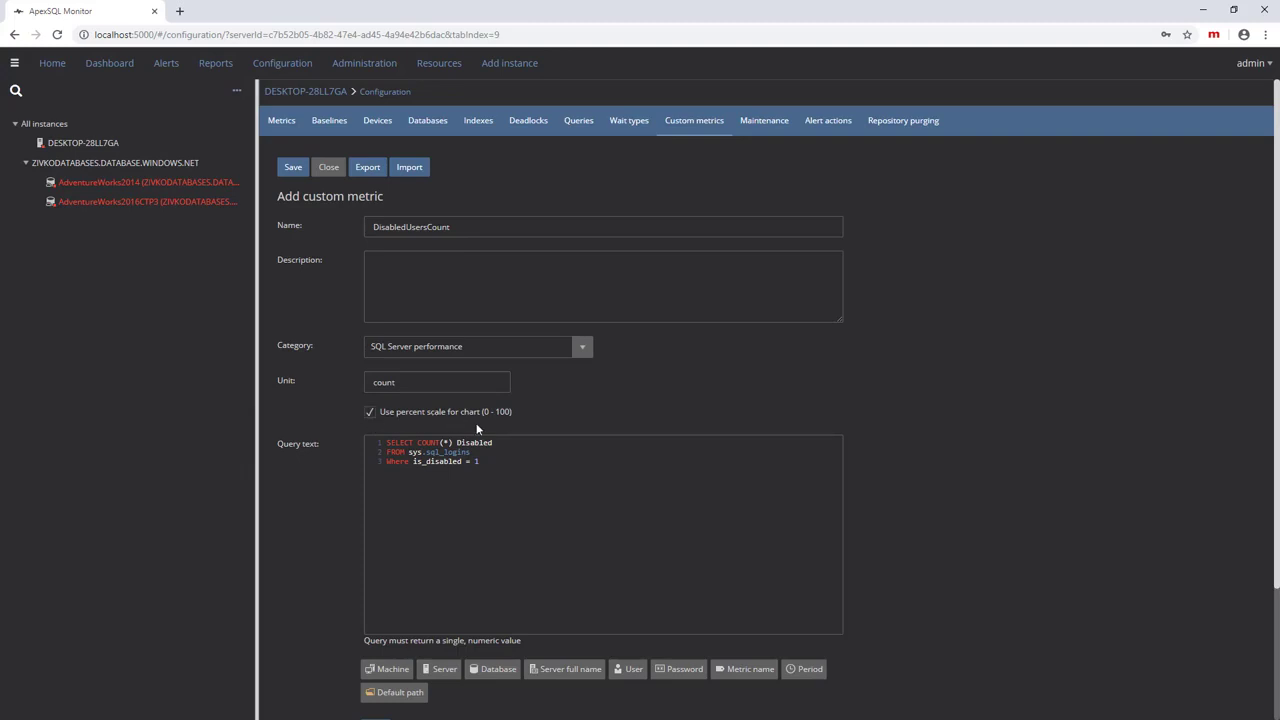
{"action": "left_click", "coordinate": [371, 414]}
Step: Set the metric's collection period to 60 seconds
{"action": "scroll", "coordinate": [626, 434], "scroll_direction": "down", "scroll_amount": 2}
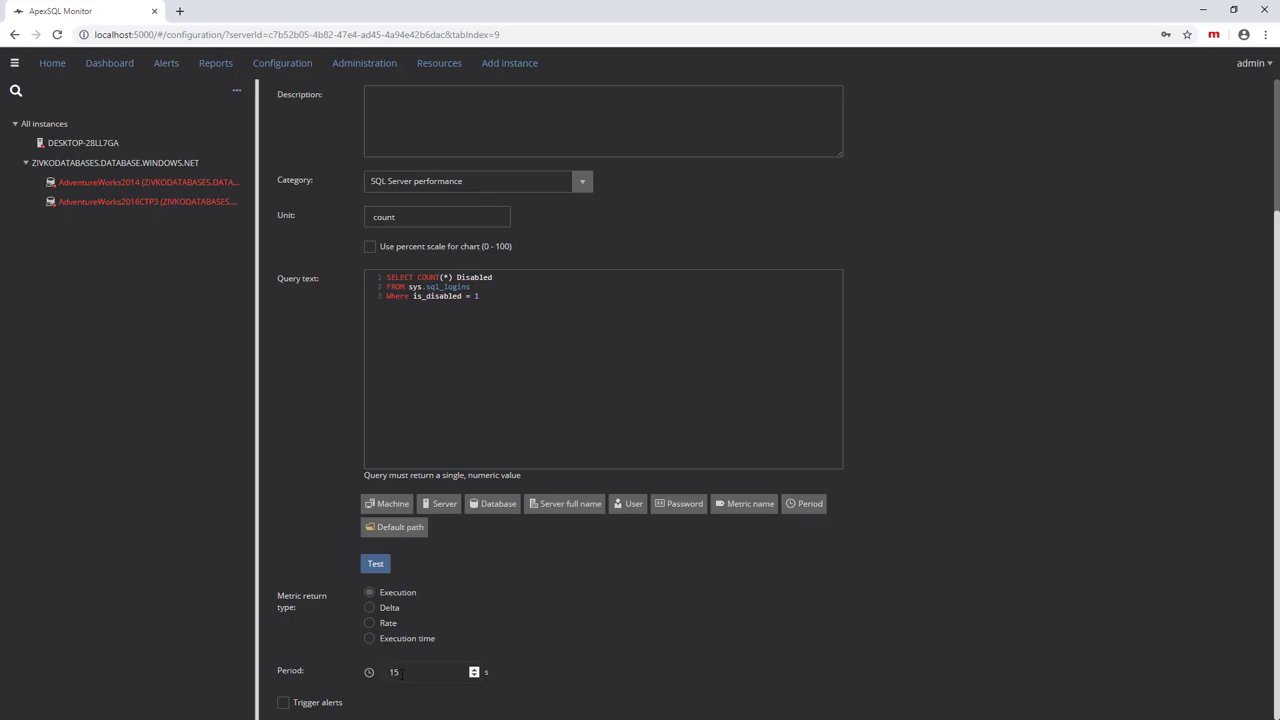
{"action": "double_click", "coordinate": [400, 674]}
{"action": "type", "text": "60"}
{"action": "left_click", "coordinate": [529, 624]}
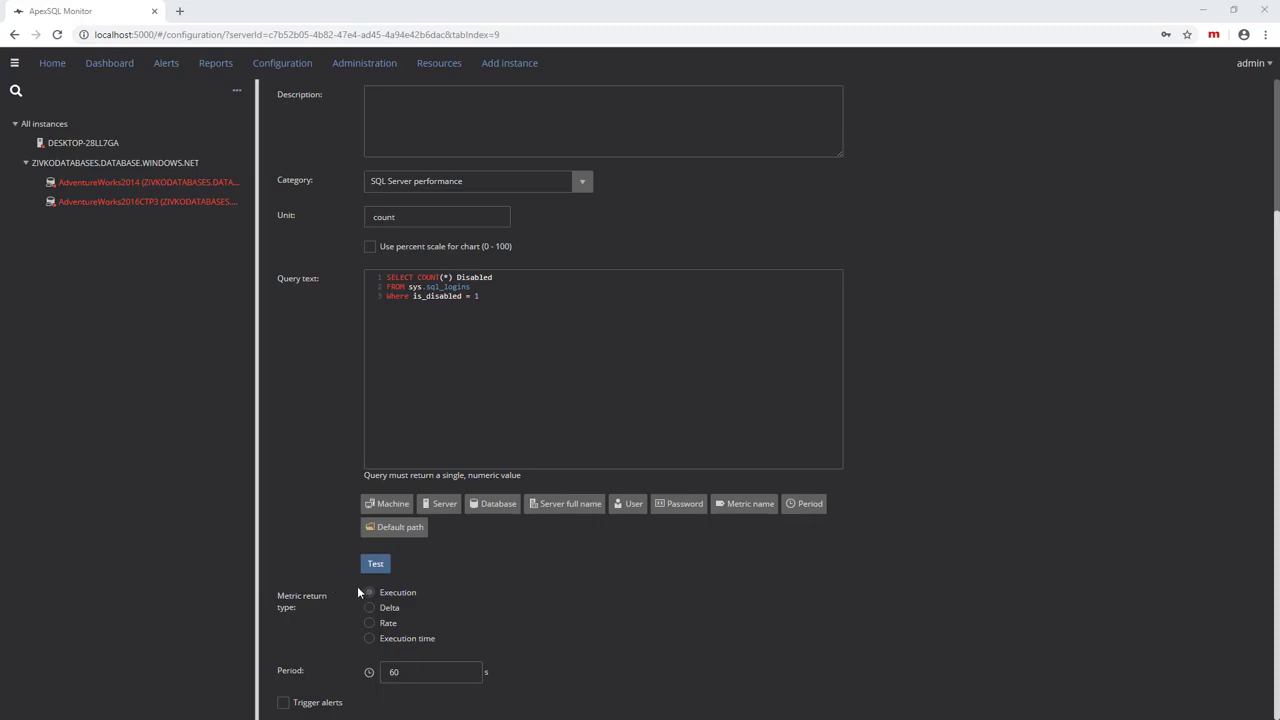
Step: Try the Delta, Rate and Execution time return types for the metric, and switch back to Execution
{"action": "mouse_move", "coordinate": [385, 596]}
{"action": "left_click", "coordinate": [369, 608]}
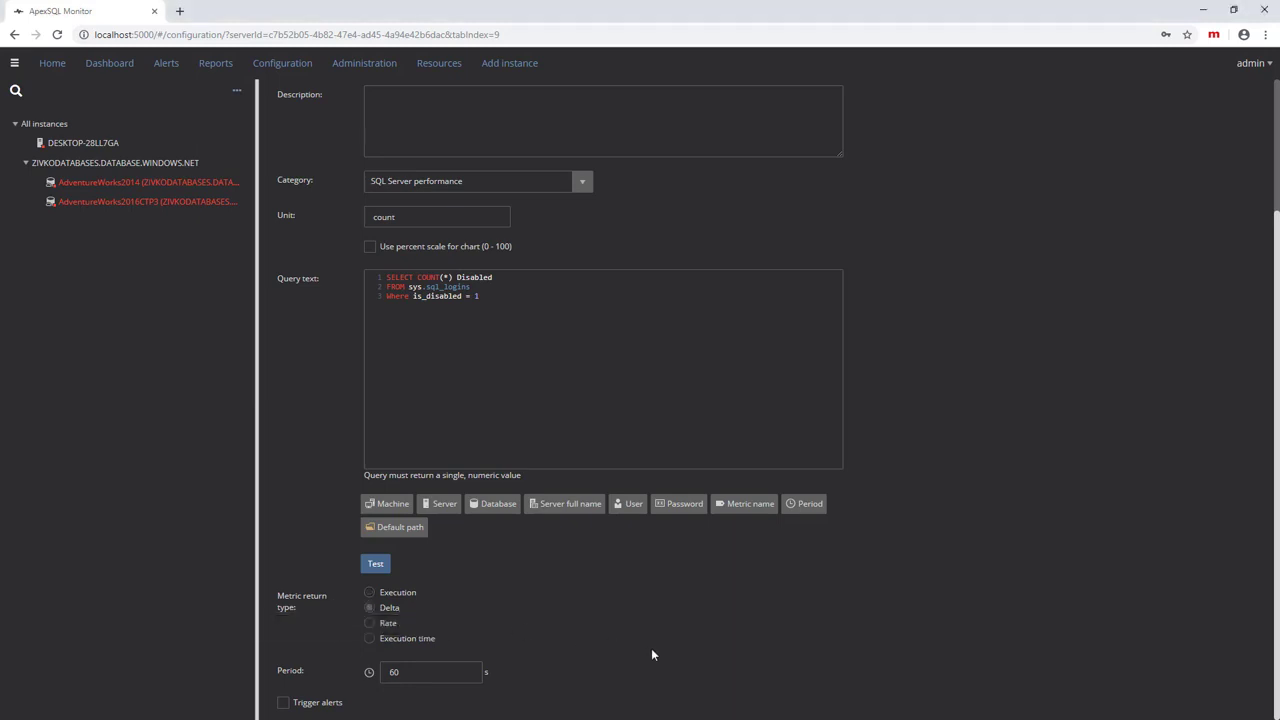
{"action": "left_click", "coordinate": [369, 624]}
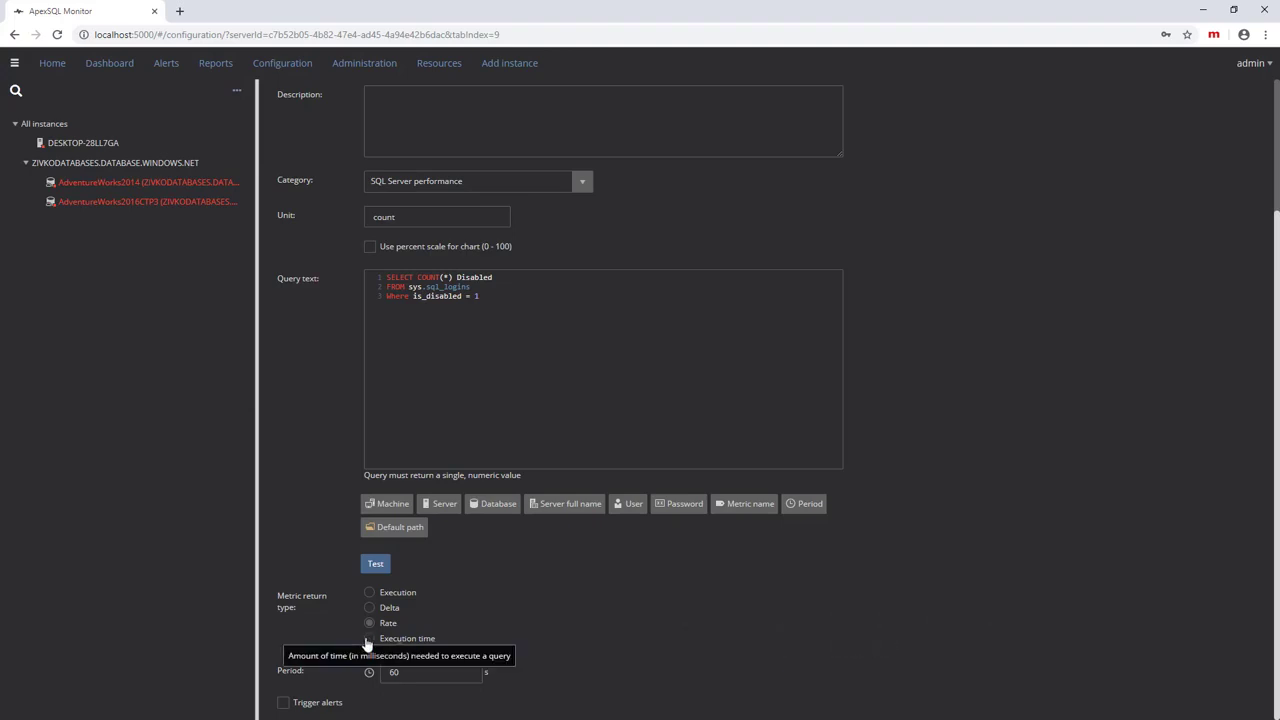
{"action": "left_click", "coordinate": [369, 639]}
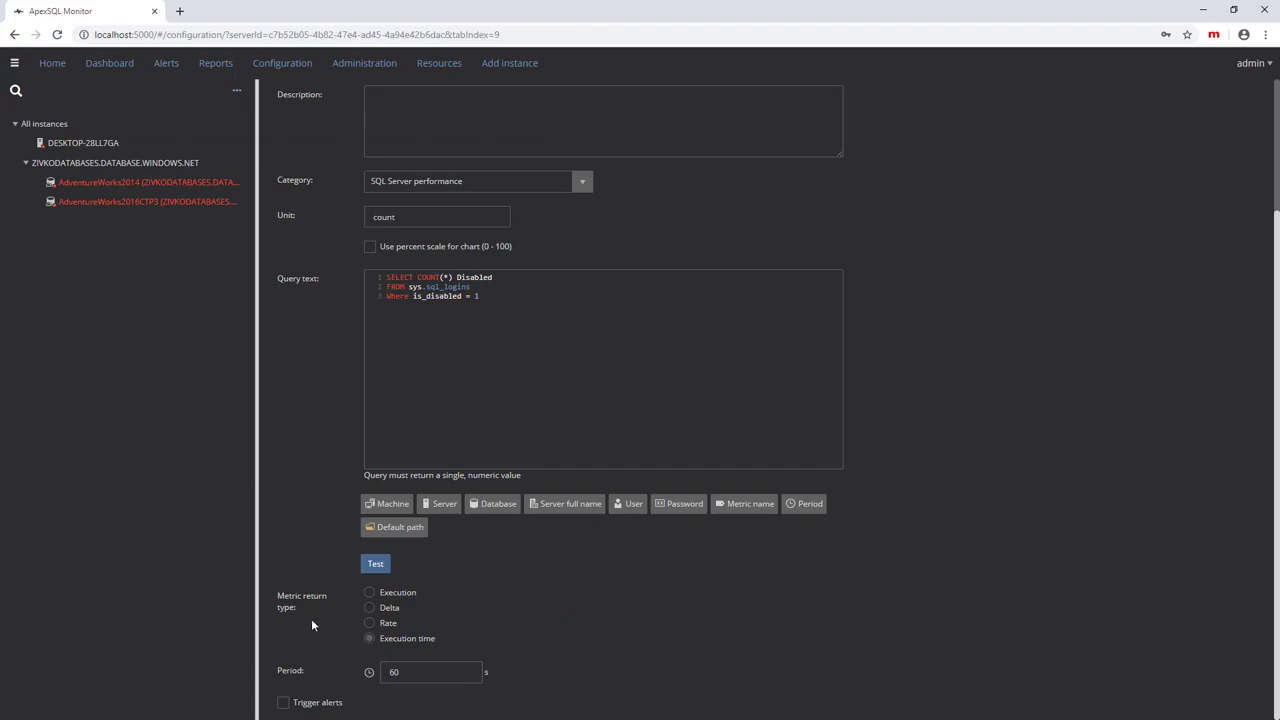
{"action": "left_click", "coordinate": [369, 592]}
Step: Test the disabled-logins count query against the server DESKTOP-28LL7GA and dismiss the test result
{"action": "left_click", "coordinate": [377, 564]}
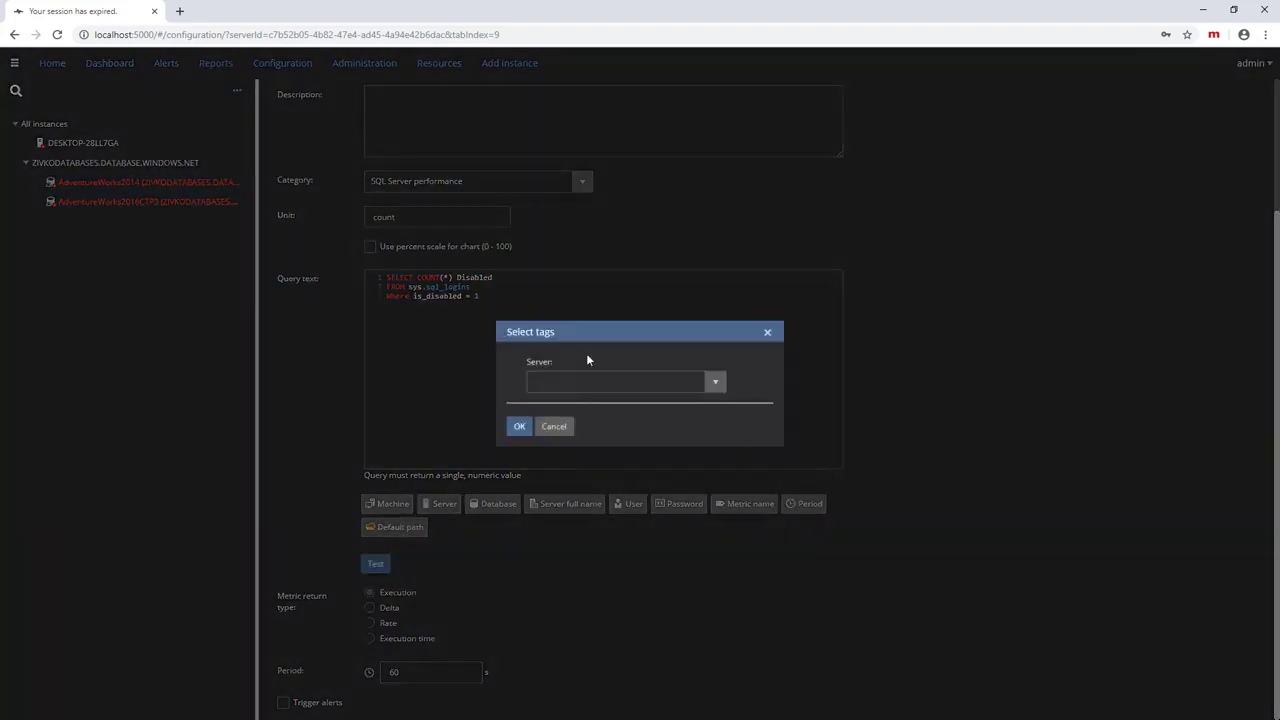
{"action": "left_click", "coordinate": [708, 383]}
{"action": "left_click", "coordinate": [545, 407]}
{"action": "left_click", "coordinate": [518, 427]}
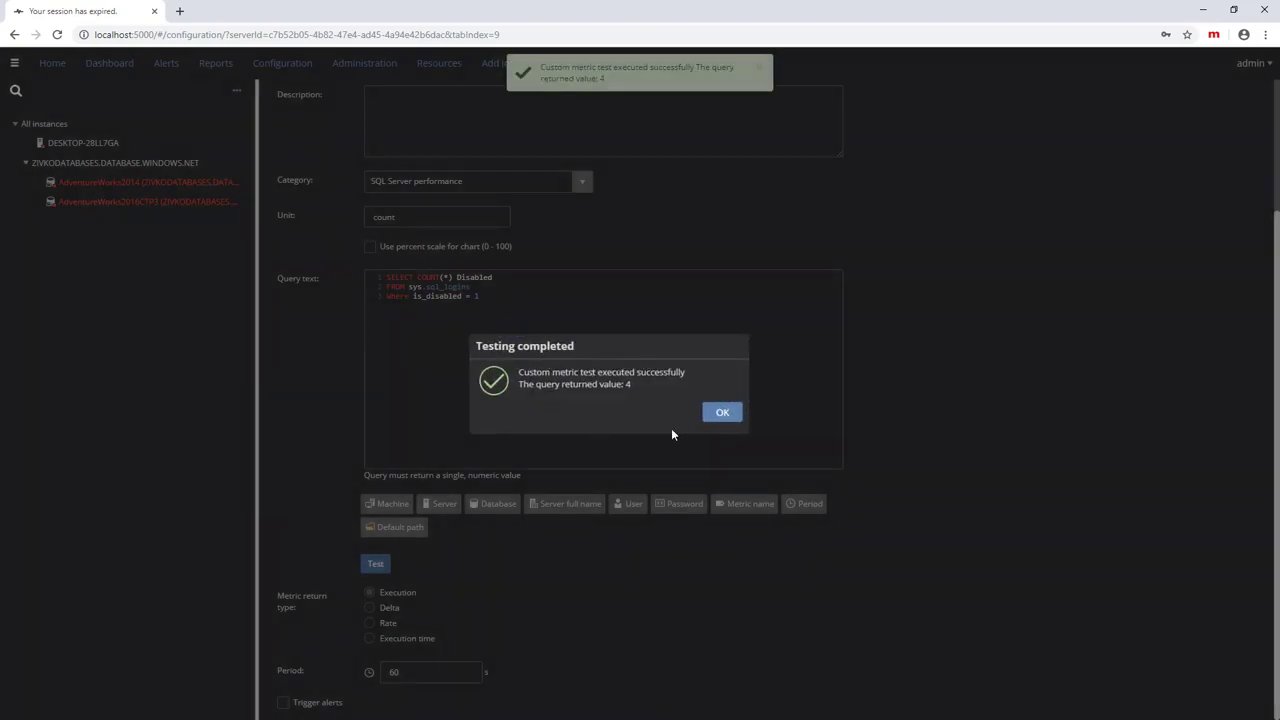
{"action": "left_click", "coordinate": [721, 413]}
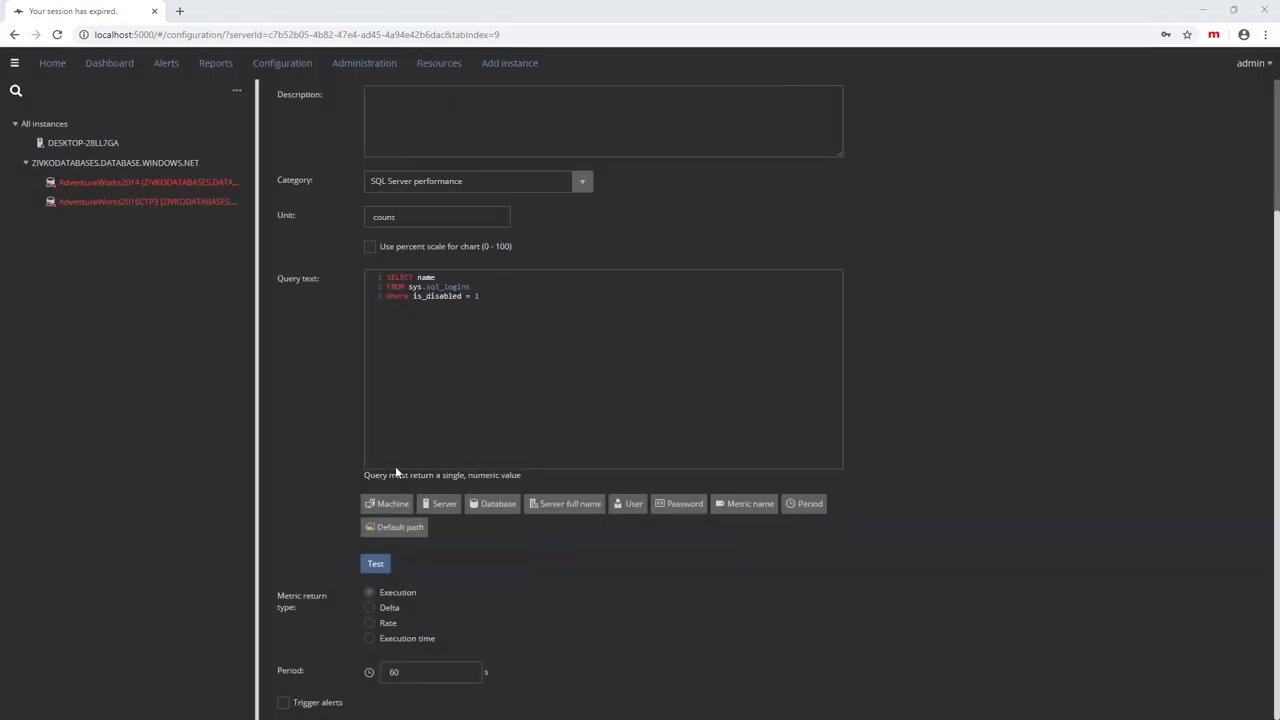
Step: Test the query variant that selects login names instead of a count against the server DESKTOP-28LL7GA
{"action": "left_click", "coordinate": [378, 565]}
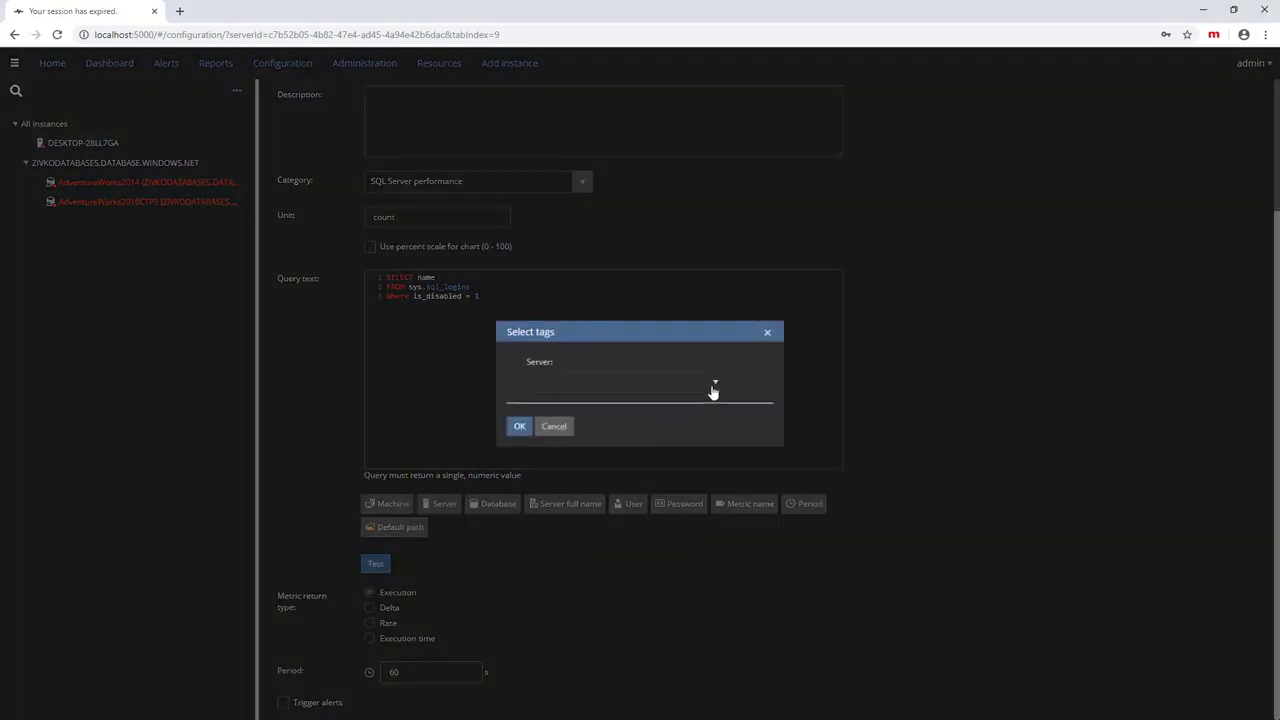
{"action": "left_click", "coordinate": [645, 383]}
{"action": "left_click", "coordinate": [578, 402]}
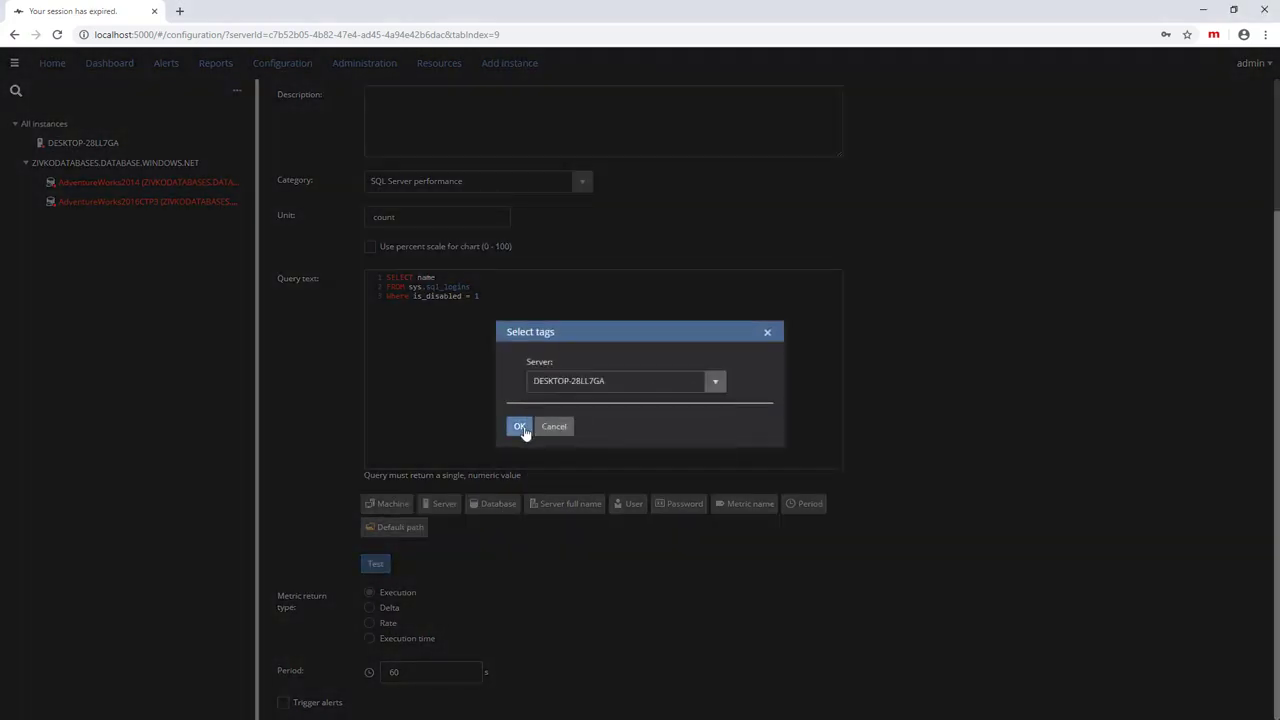
{"action": "left_click", "coordinate": [519, 426]}
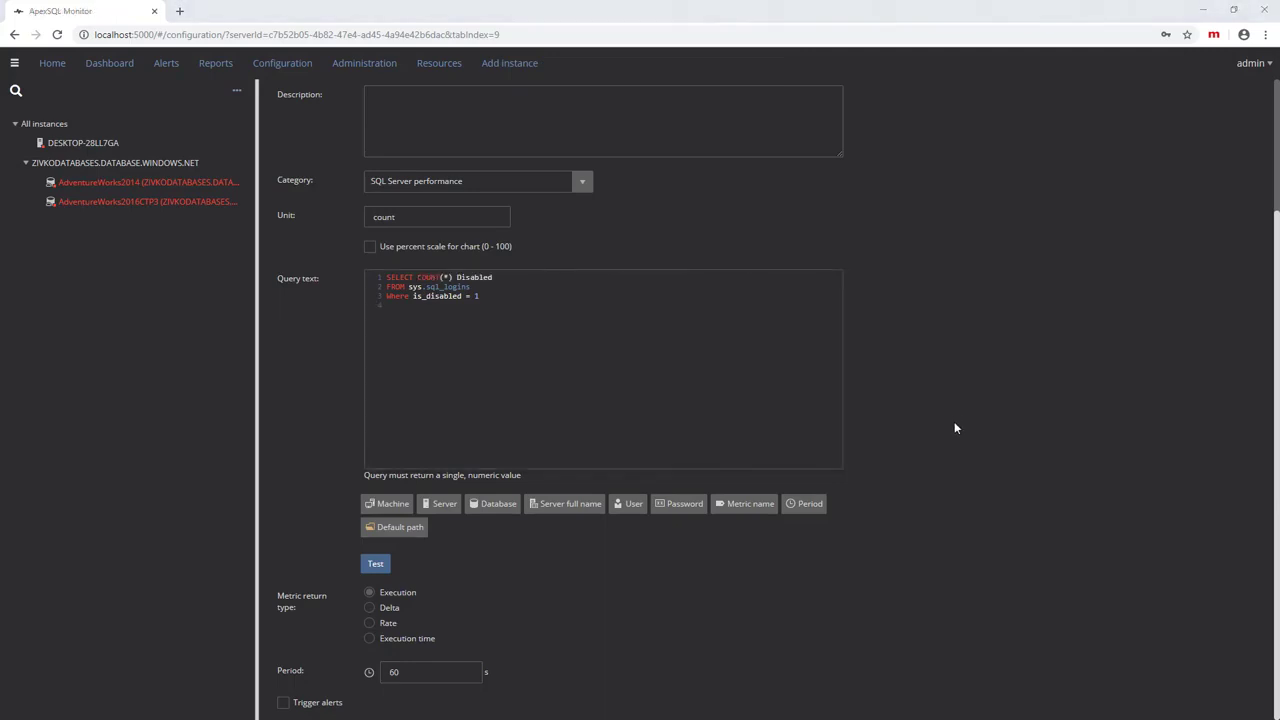
Step: Enable alert triggering for the metric with low, medium and high thresholds of 1, 2 and 3
{"action": "left_click", "coordinate": [297, 702]}
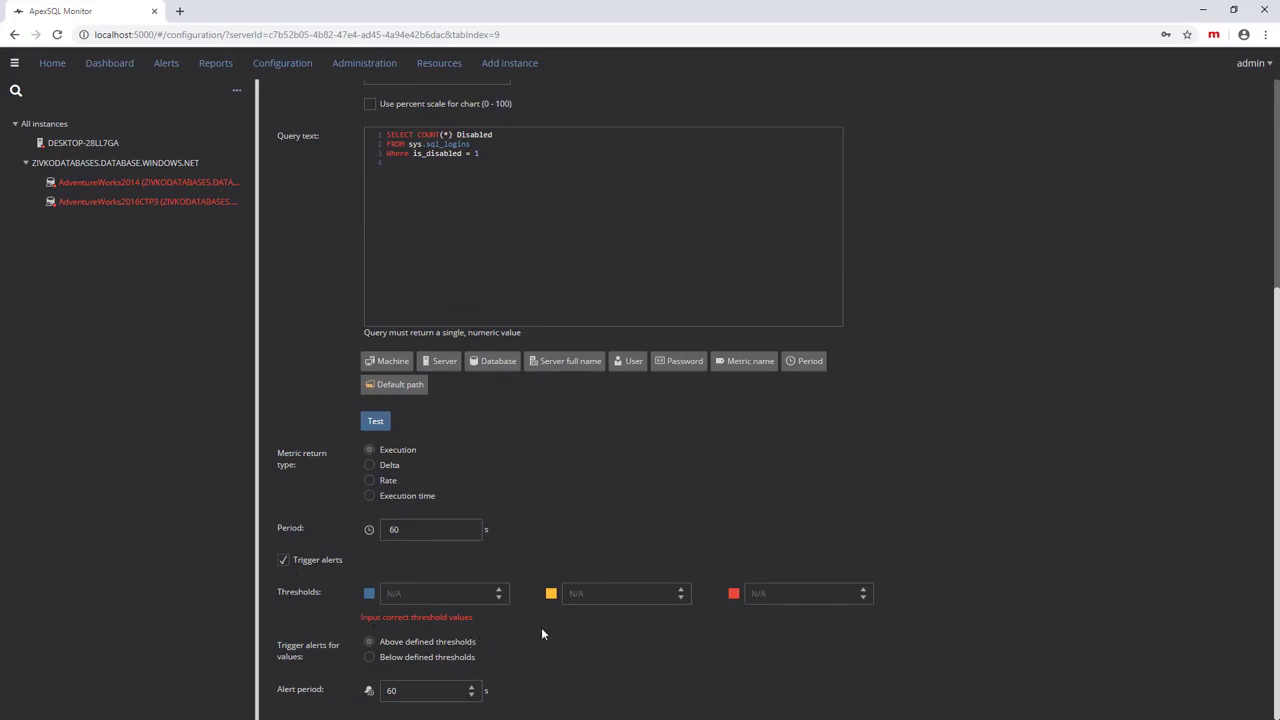
{"action": "left_click", "coordinate": [410, 593]}
{"action": "type", "text": "1"}
{"action": "left_click", "coordinate": [596, 604]}
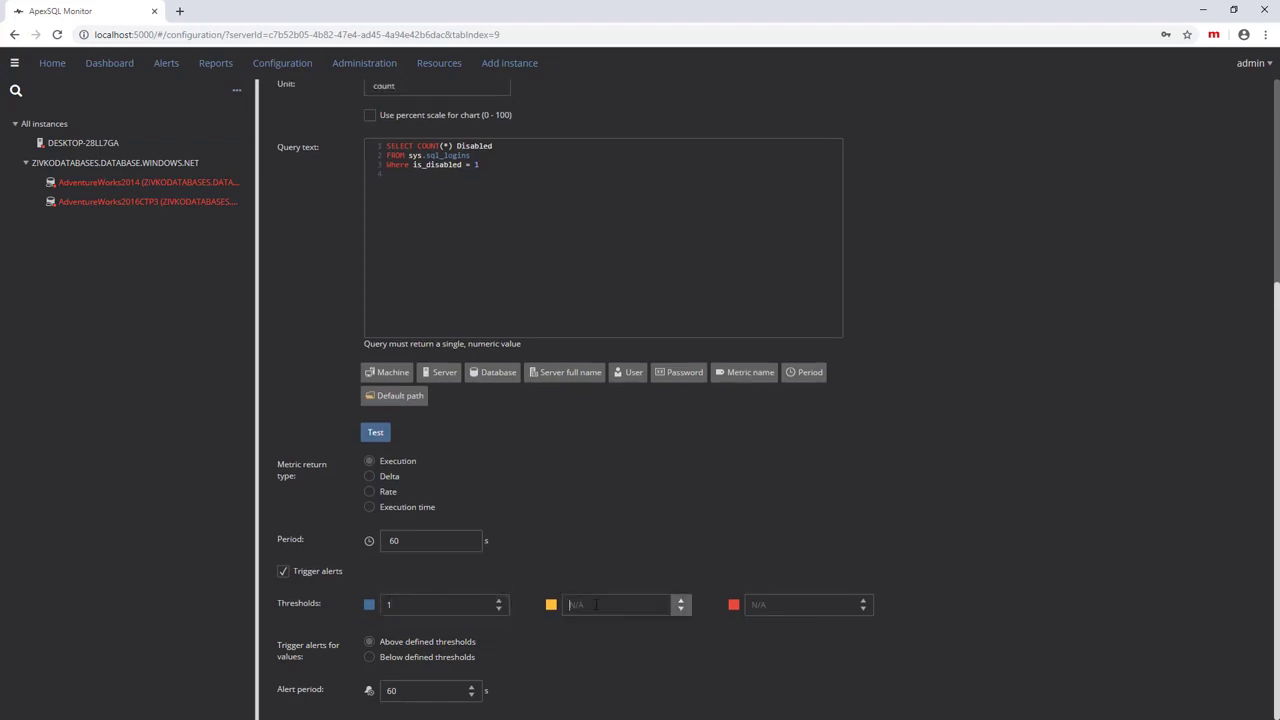
{"action": "type", "text": "2"}
{"action": "left_click", "coordinate": [771, 605]}
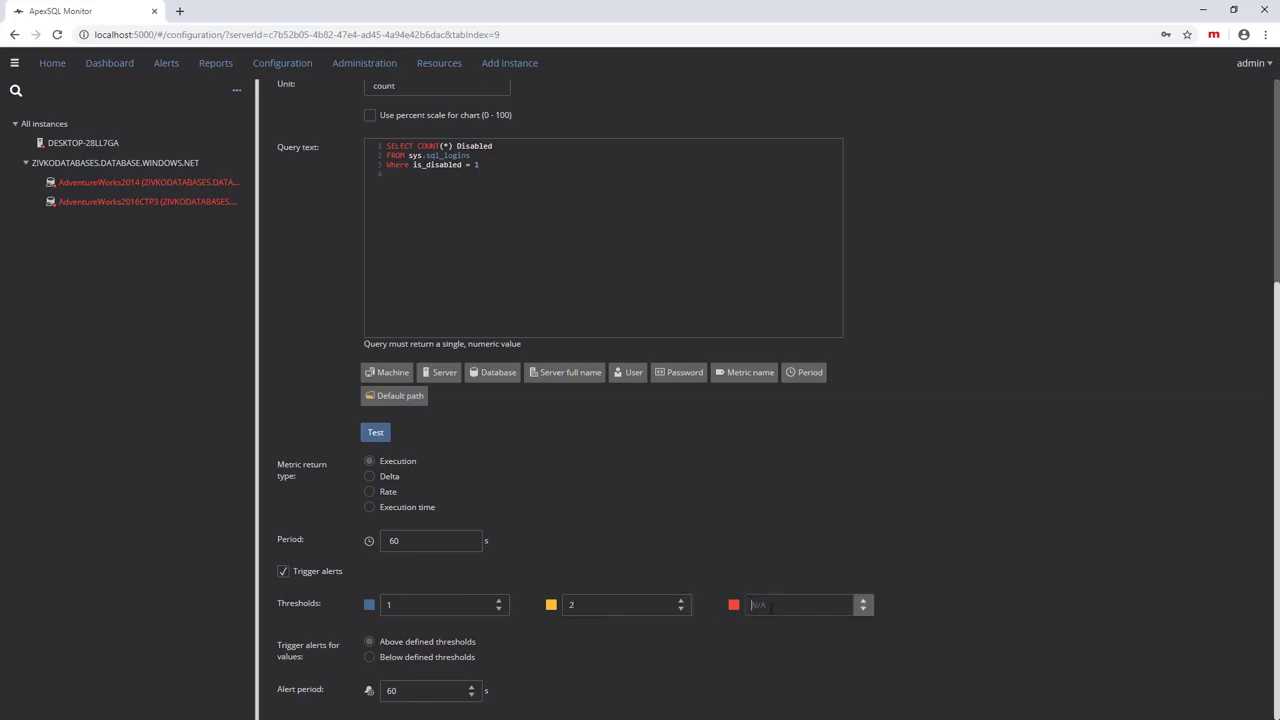
{"action": "type", "text": "3"}
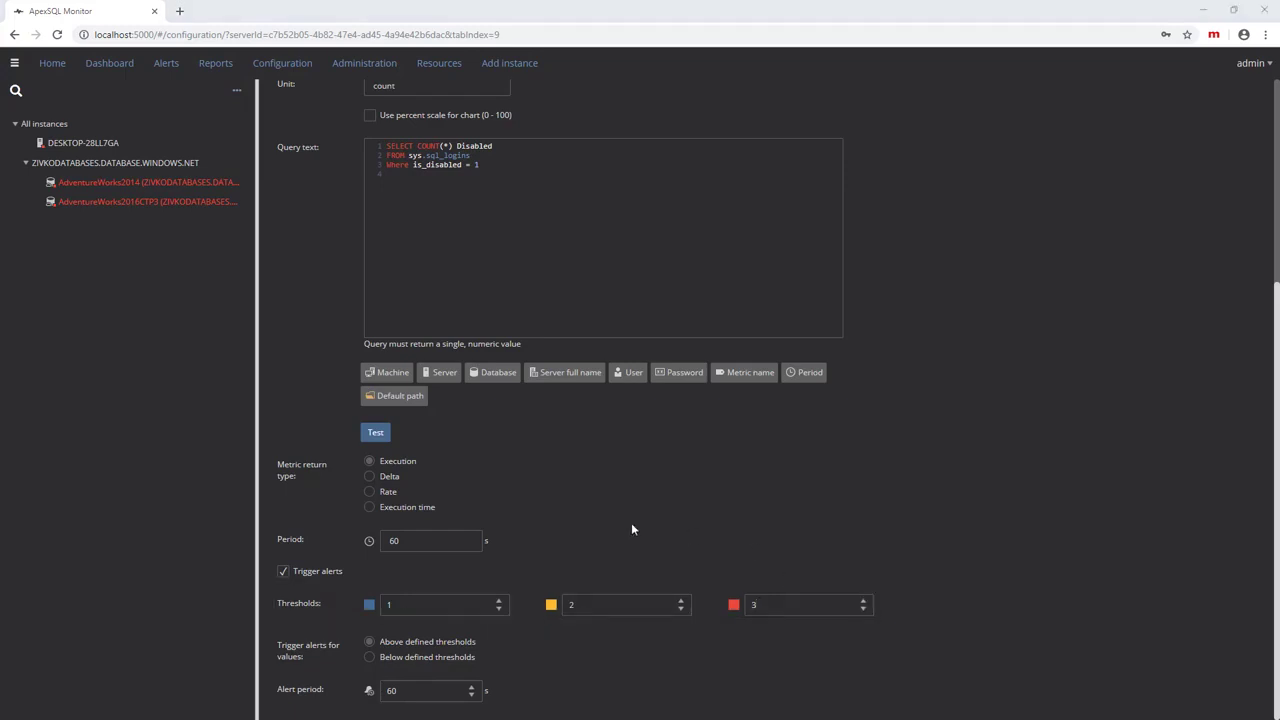
Step: Save the custom metric and open the instance's metrics configuration
{"action": "scroll", "coordinate": [597, 537], "scroll_direction": "up", "scroll_amount": 3}
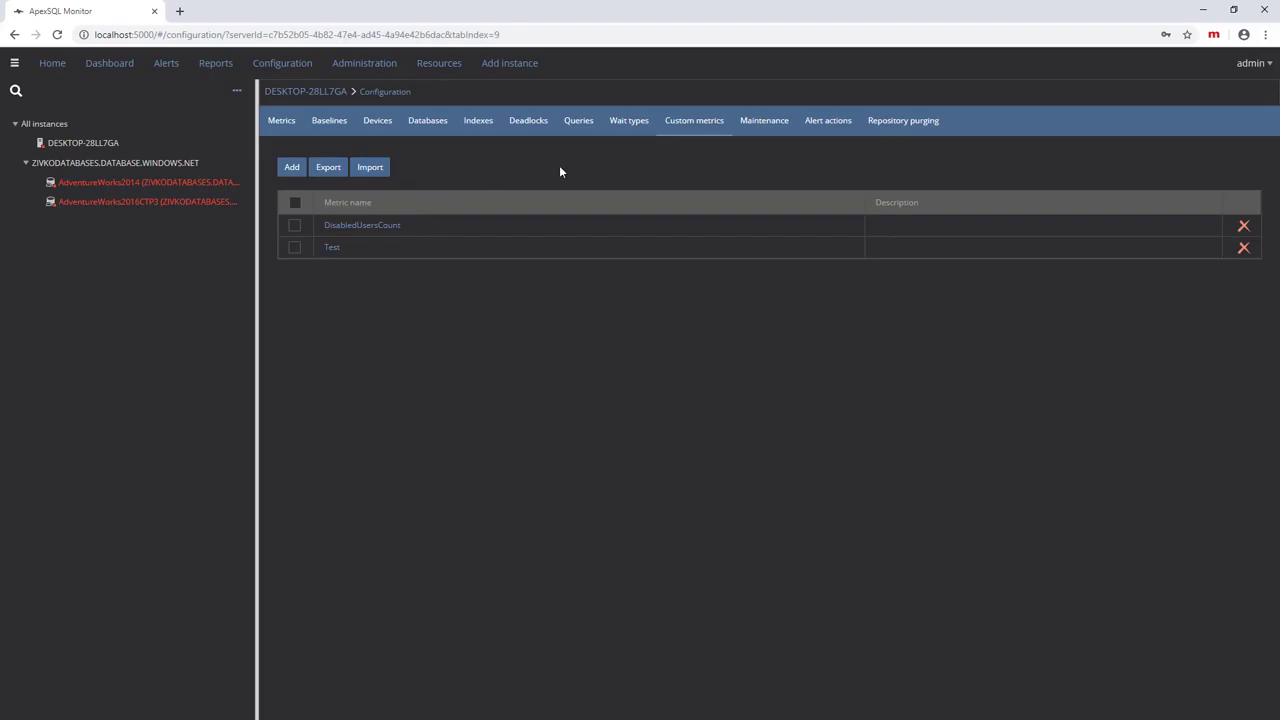
{"action": "left_click", "coordinate": [286, 123]}
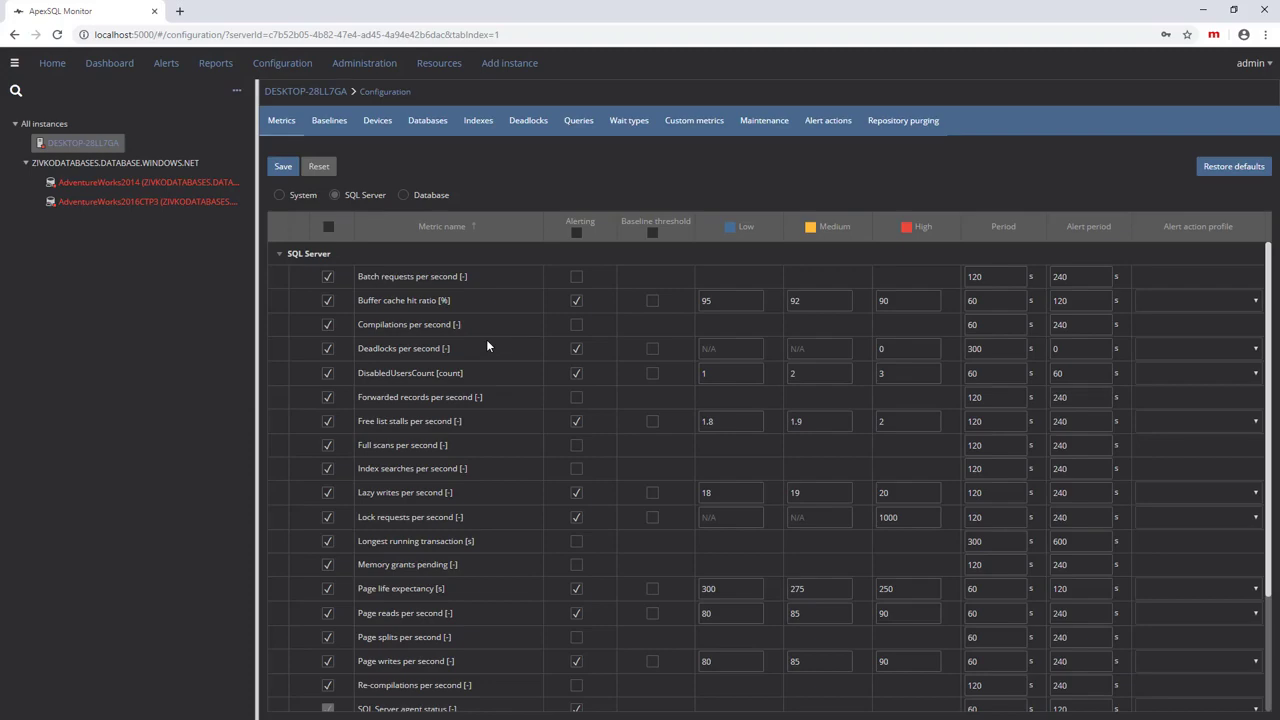
Step: Open the detailed DisabledUsersCount chart from the instance's SQL Server metrics and narrow its time range to begin around midnight on 14 April
{"action": "left_click", "coordinate": [304, 94]}
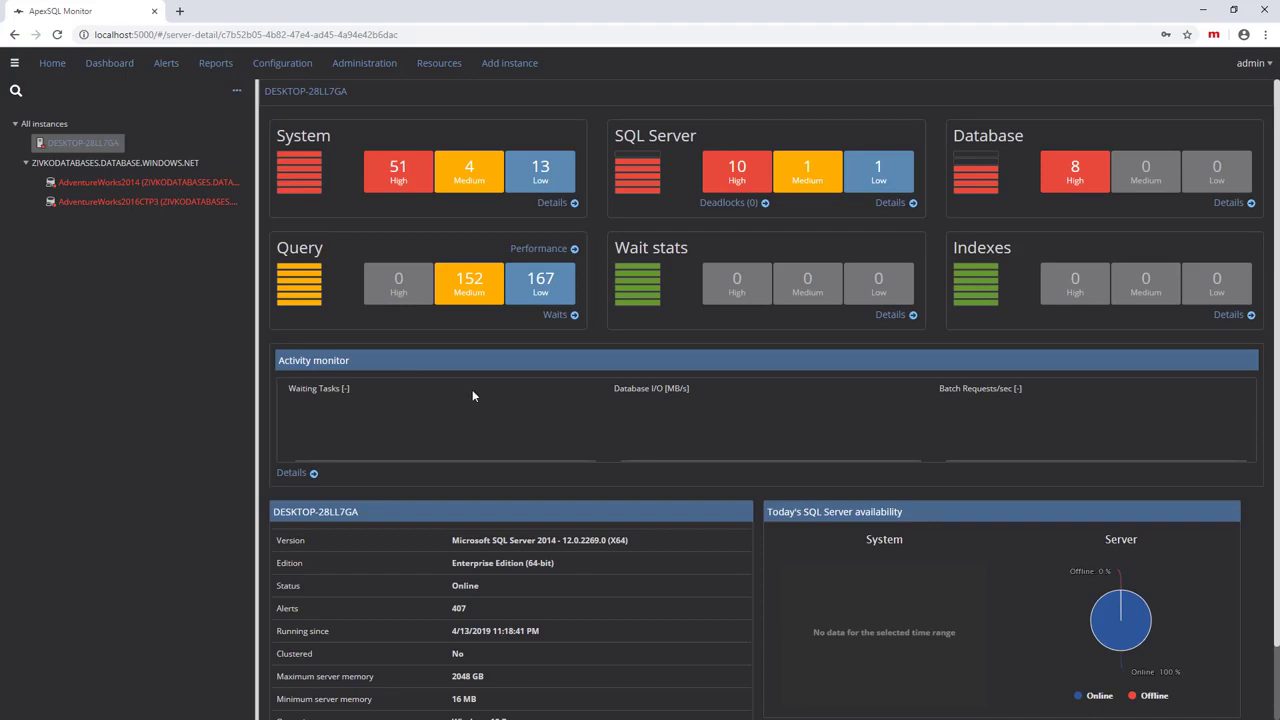
{"action": "left_click", "coordinate": [892, 203]}
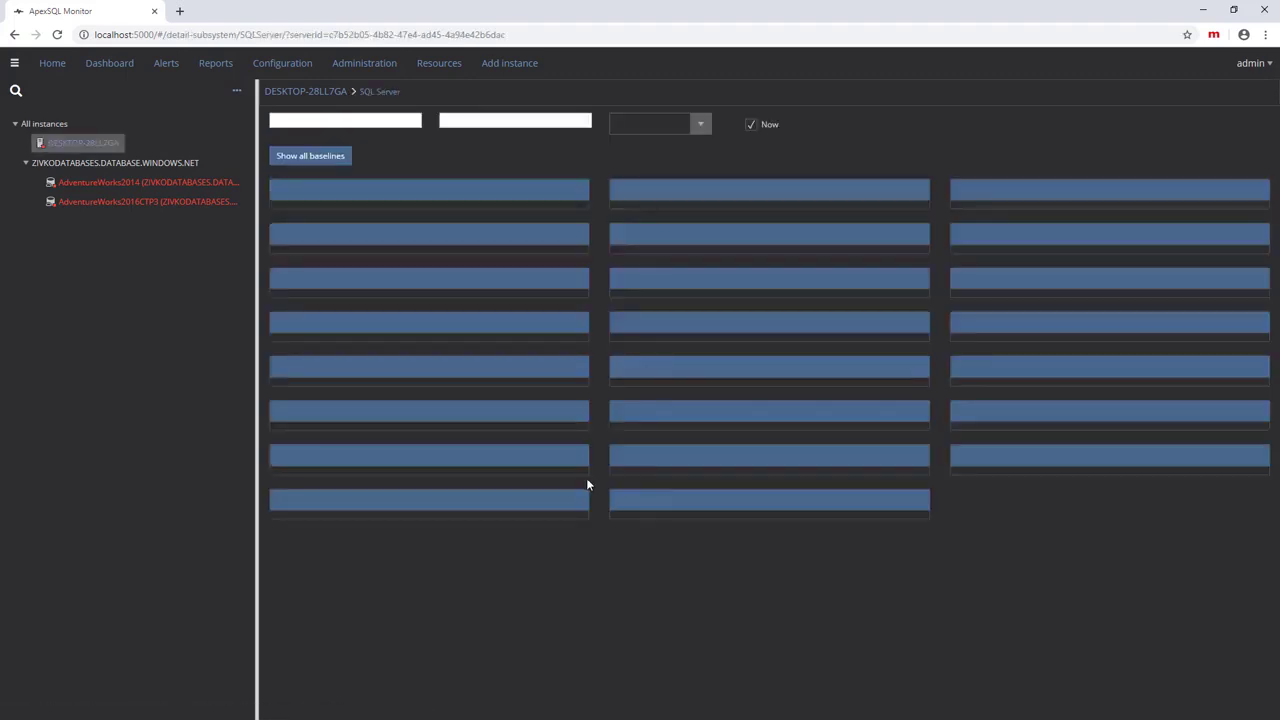
{"action": "scroll", "coordinate": [716, 370], "scroll_direction": "down", "scroll_amount": 1}
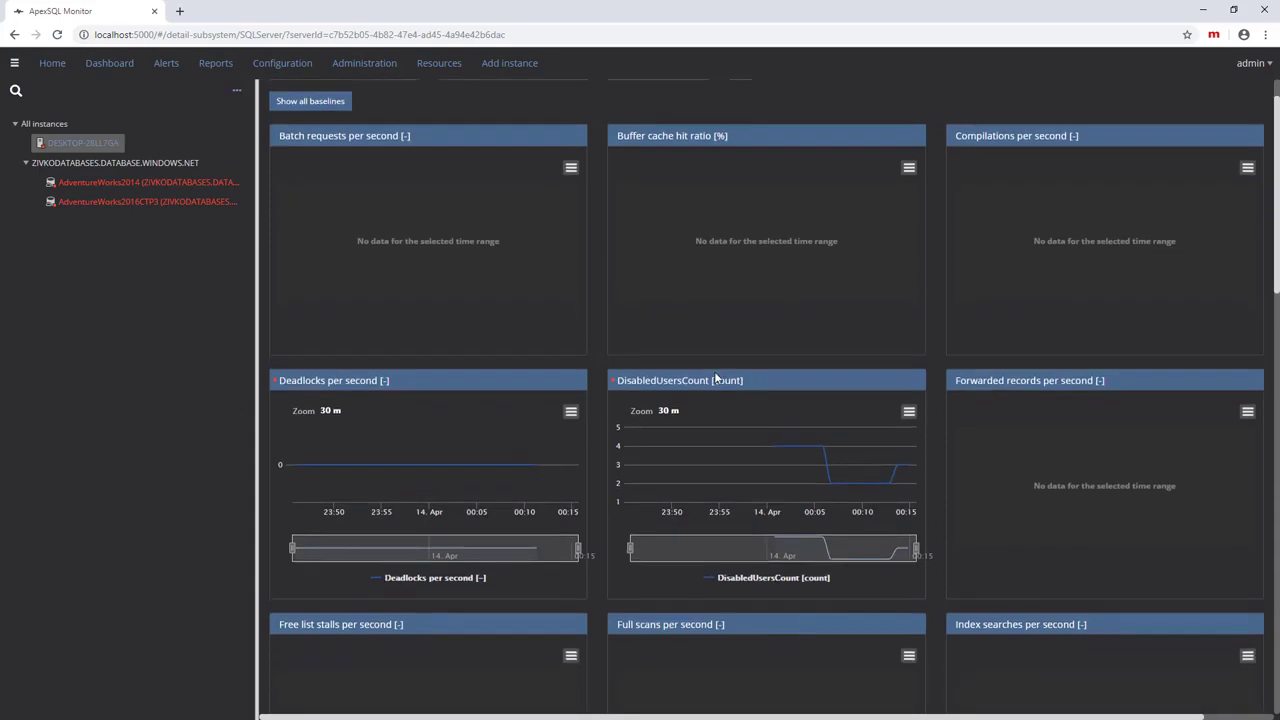
{"action": "scroll", "coordinate": [716, 377], "scroll_direction": "down", "scroll_amount": 1}
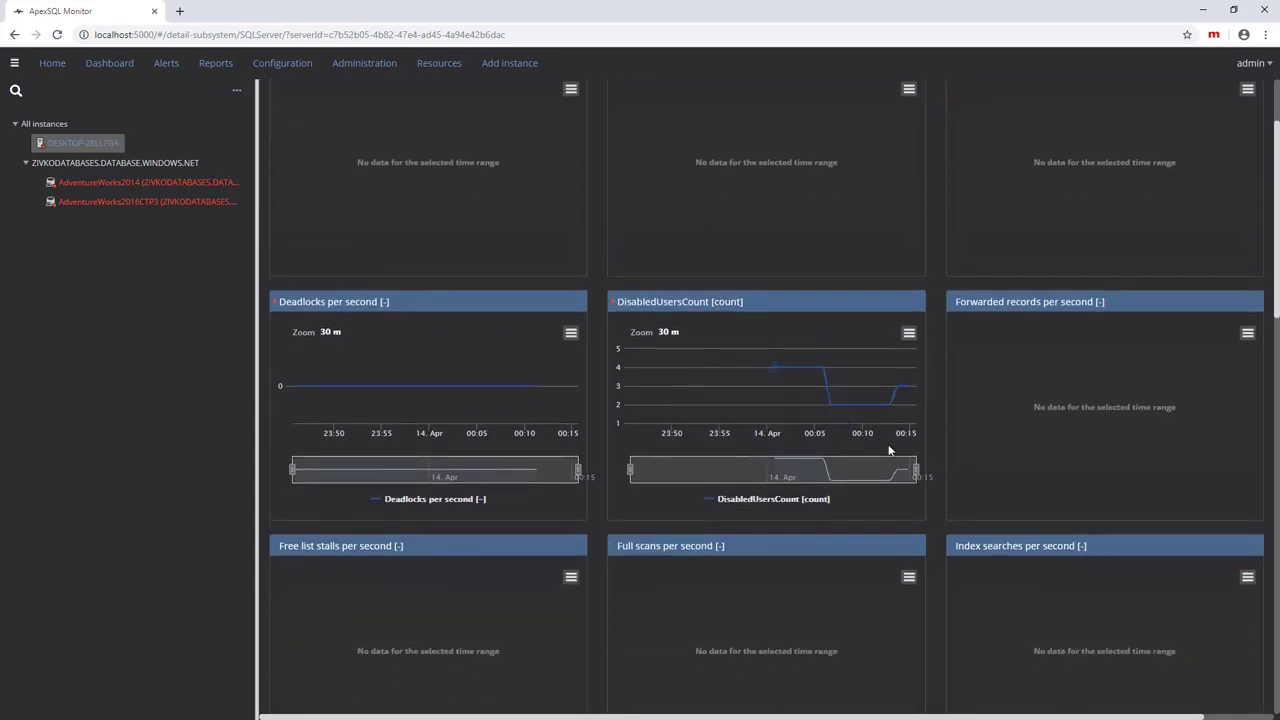
{"action": "left_click", "coordinate": [743, 394]}
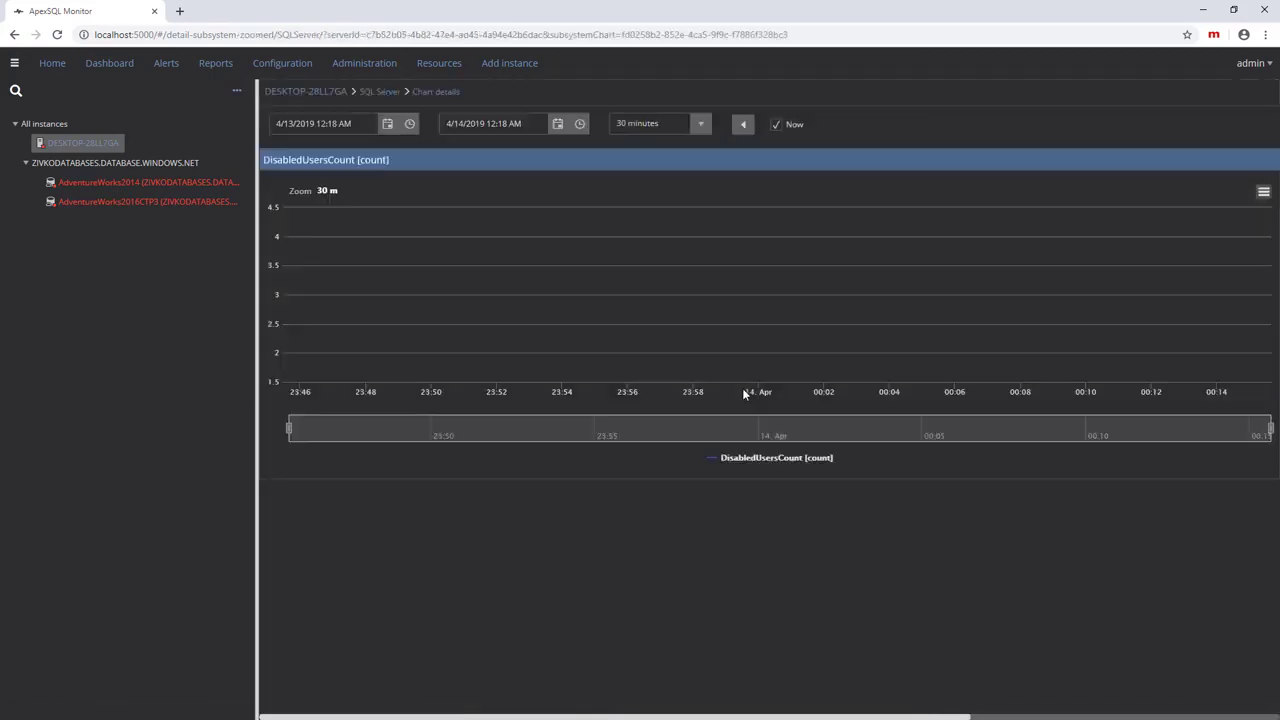
{"action": "left_click_drag", "start_coordinate": [289, 428], "coordinate": [732, 428]}
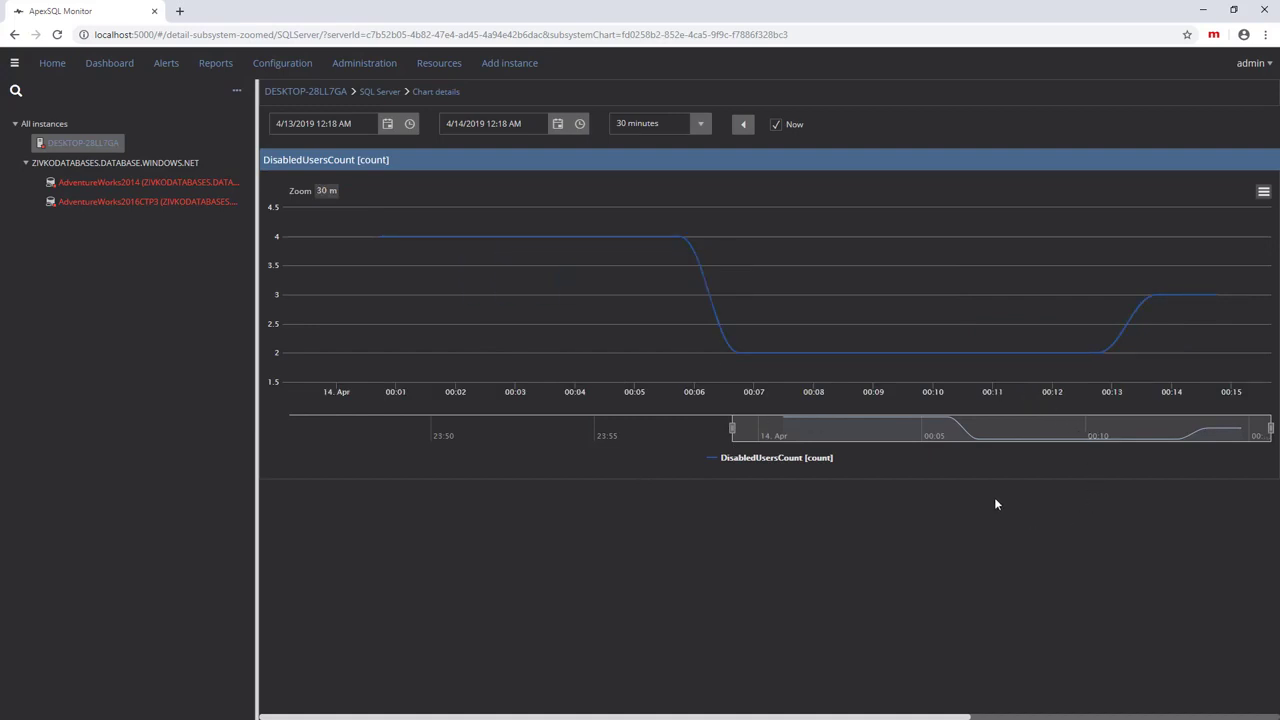
{"action": "left_click", "coordinate": [1263, 195]}
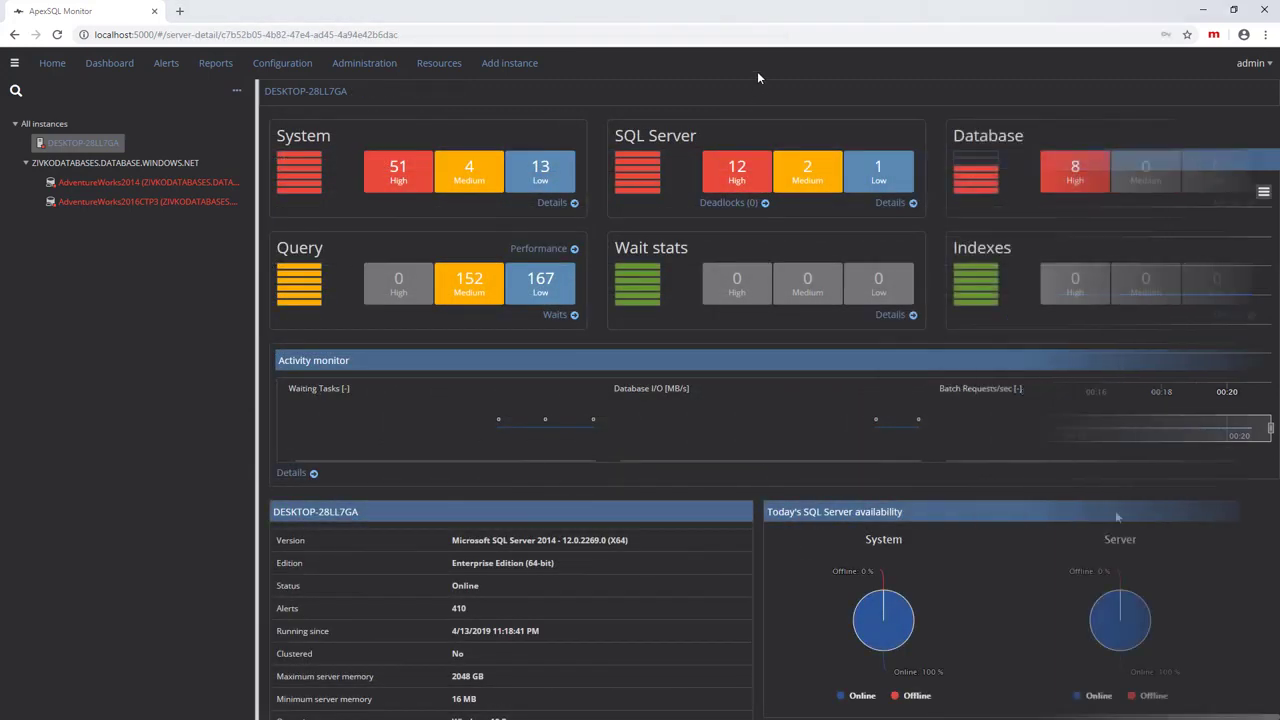
Step: Open the instance's alerts and expand the 4/14/2019 DisabledUsersCount group down to the individual alerts for DESKTOP-28LL7GA
{"action": "left_click", "coordinate": [170, 68]}
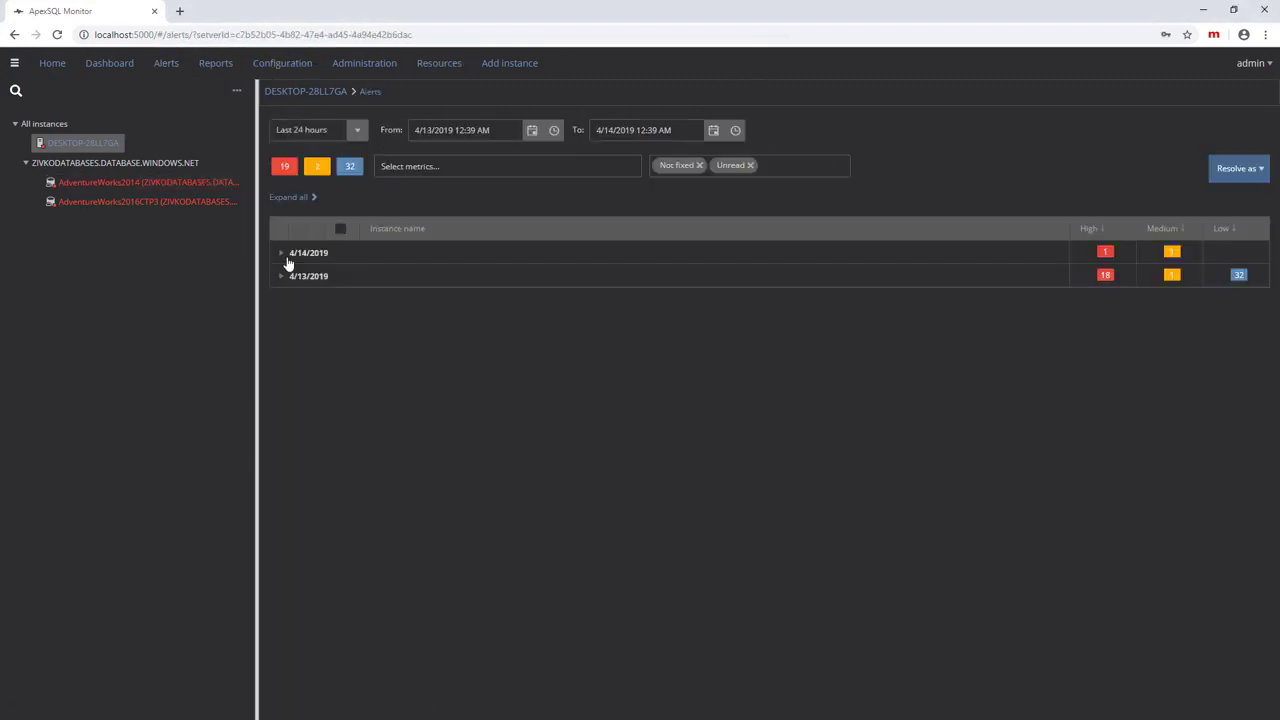
{"action": "left_click", "coordinate": [282, 254]}
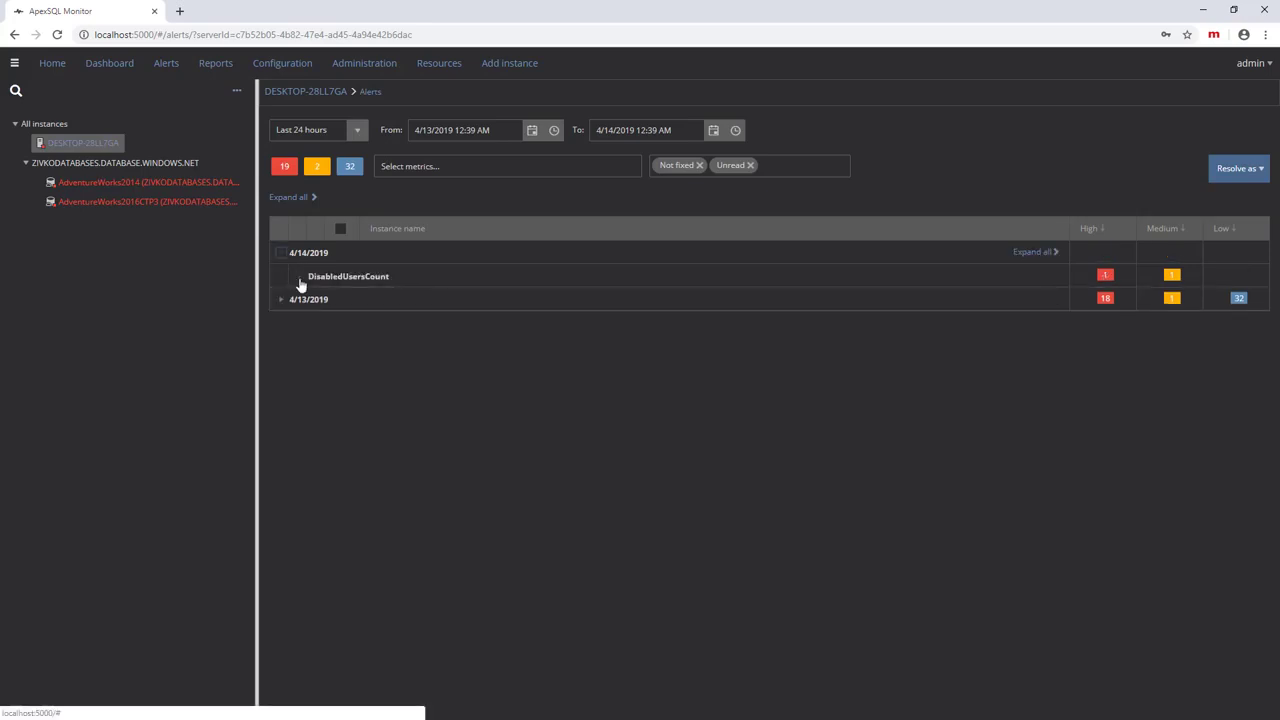
{"action": "left_click", "coordinate": [300, 280]}
{"action": "left_click", "coordinate": [322, 300]}
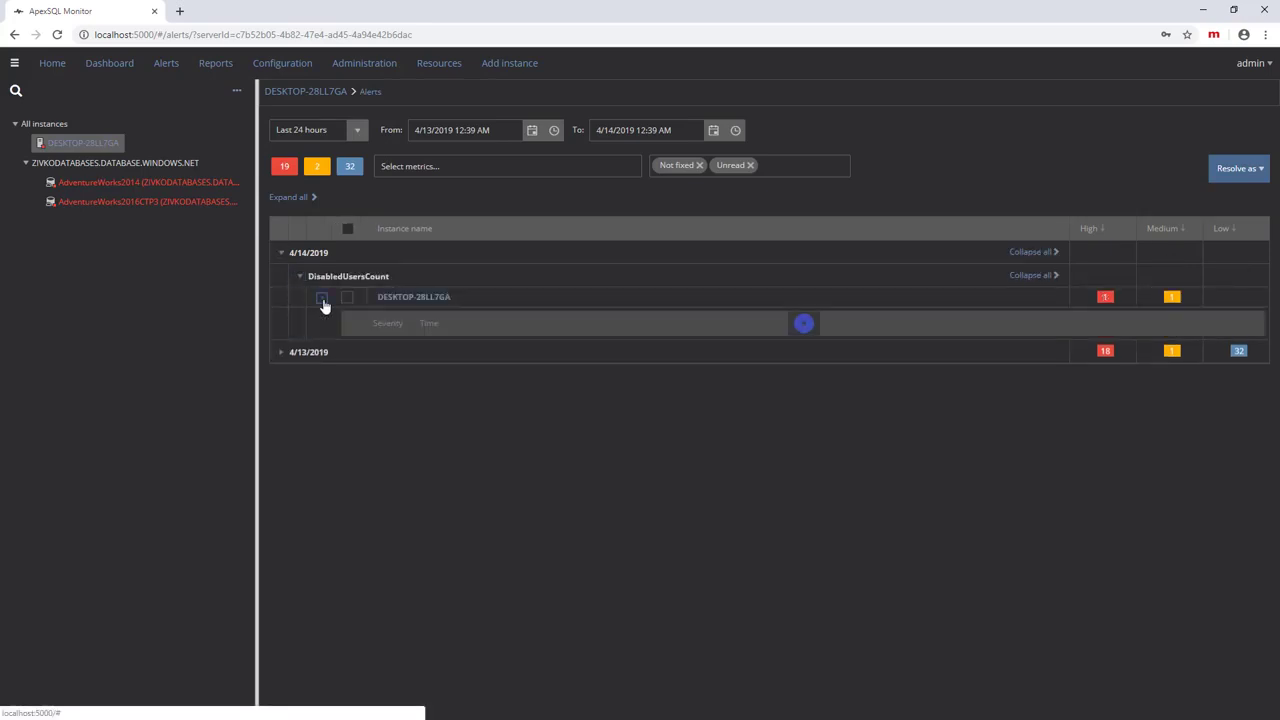